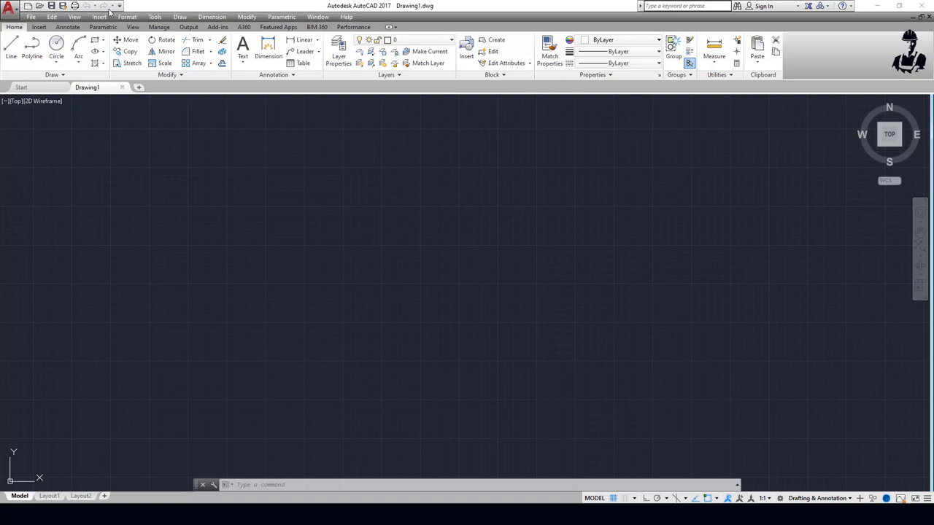
- Open the application menu to show New, Open, Save and the recent drawings
click(18, 9)
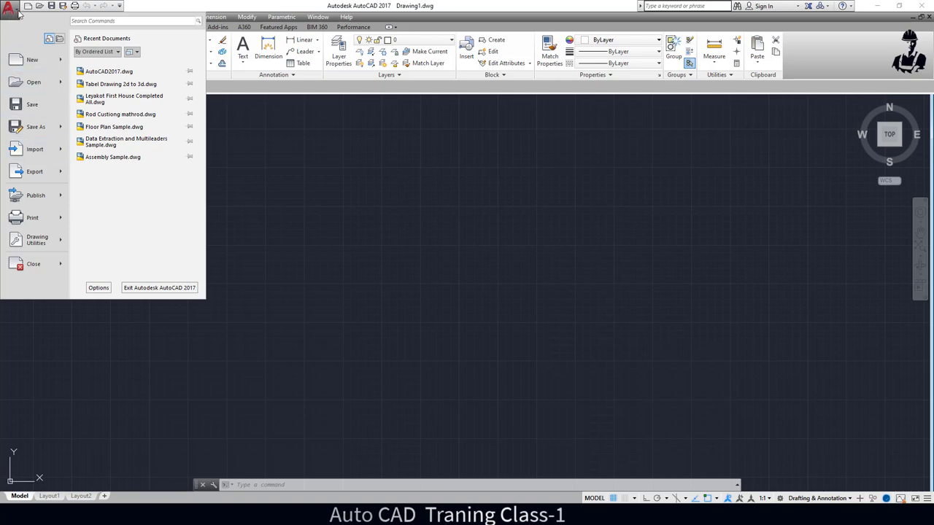
- Reopen the application menu and display the Export submenu with DWF, DWFx, PDF, DGN and FBX
click(18, 11)
click(10, 7)
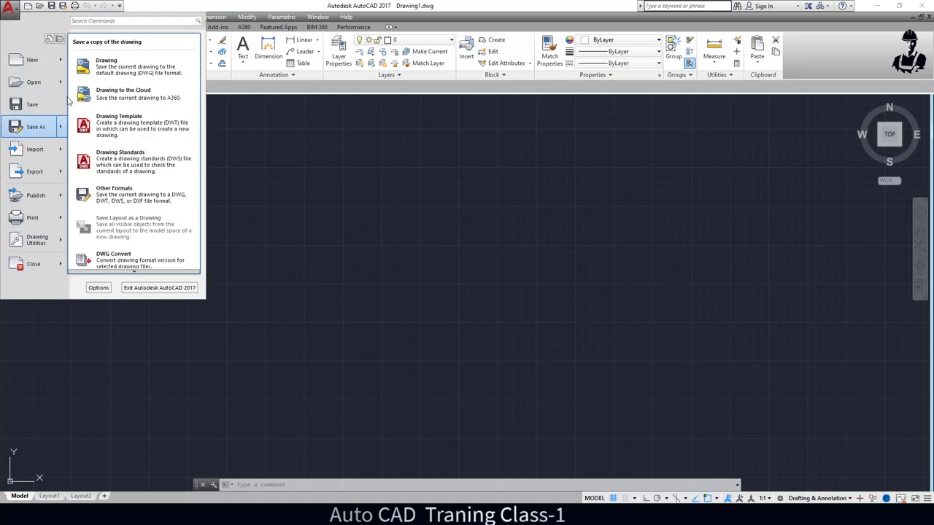
mouse_move(33, 60)
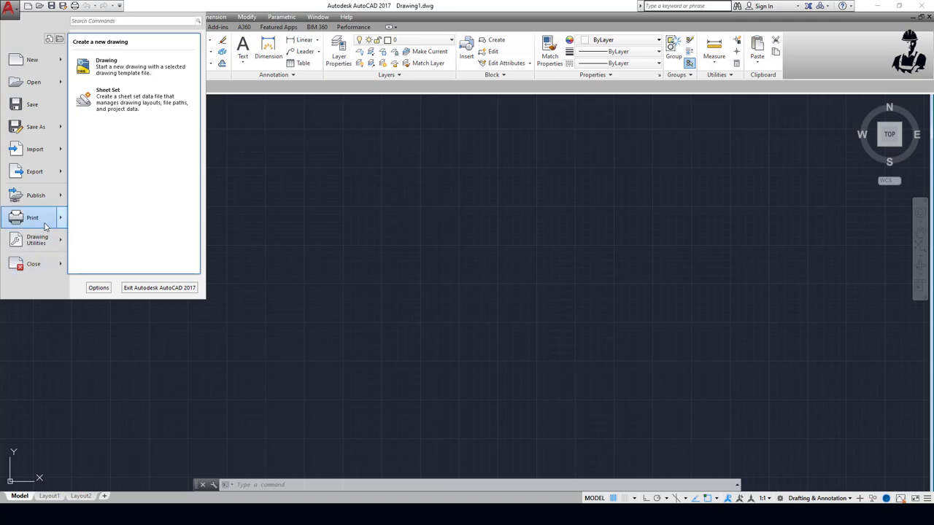
click(55, 172)
mouse_move(34, 171)
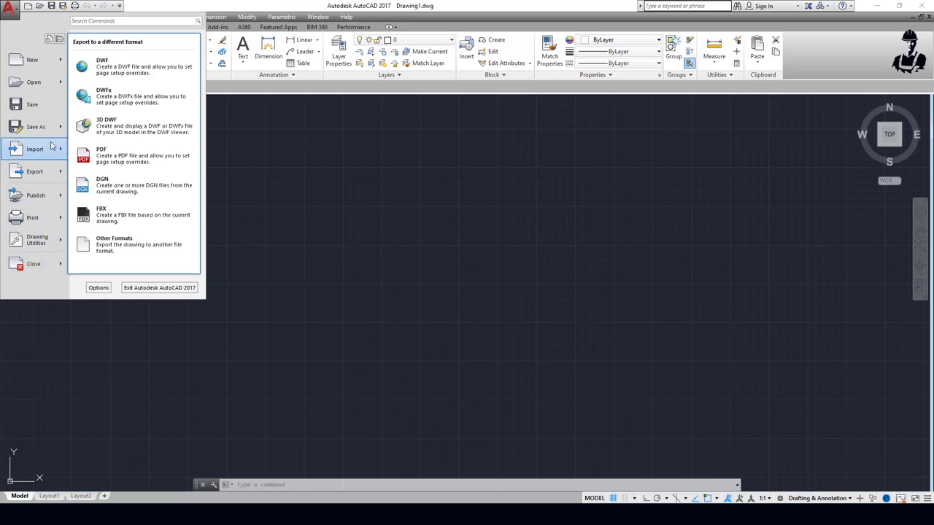
- Browse the Import formats submenu and return to the Recent Documents list
click(50, 156)
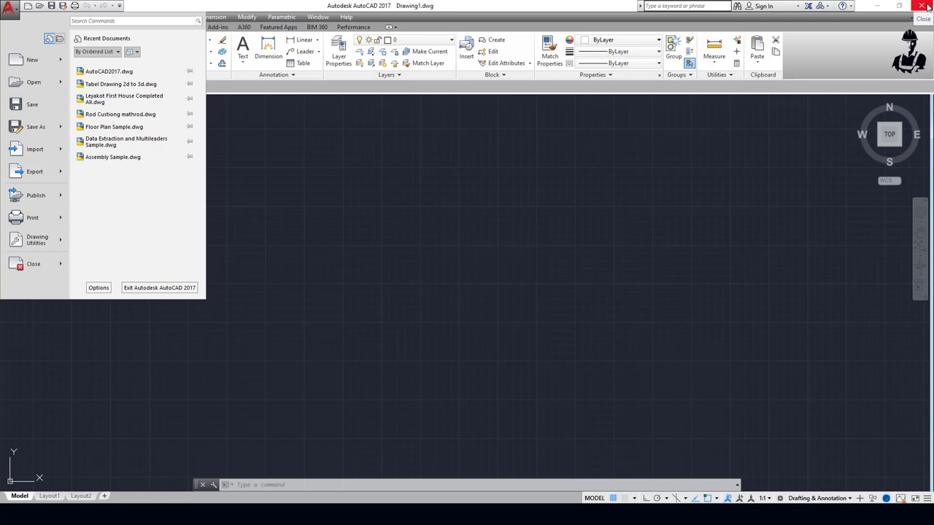
- In Options, review Files and Display, keep the Light colour scheme, and end on Open and Save
click(100, 290)
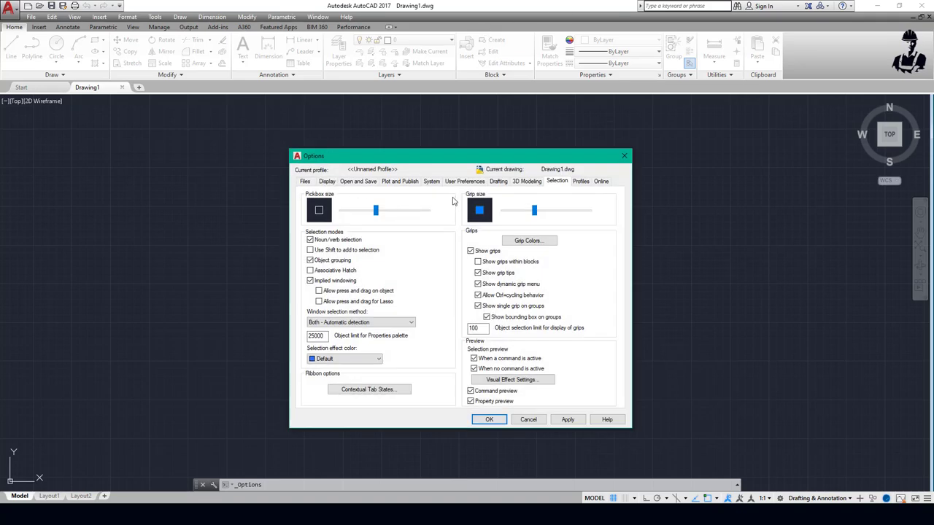
click(310, 183)
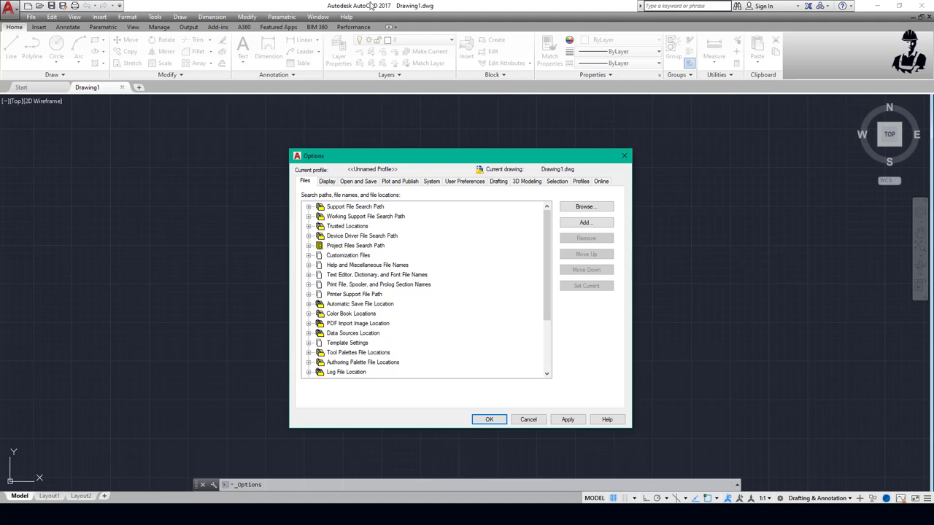
click(334, 184)
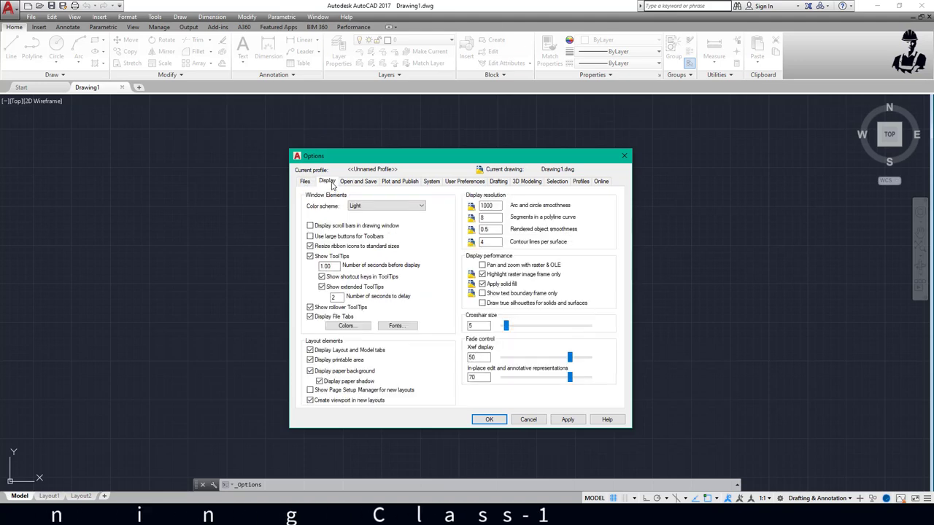
click(343, 183)
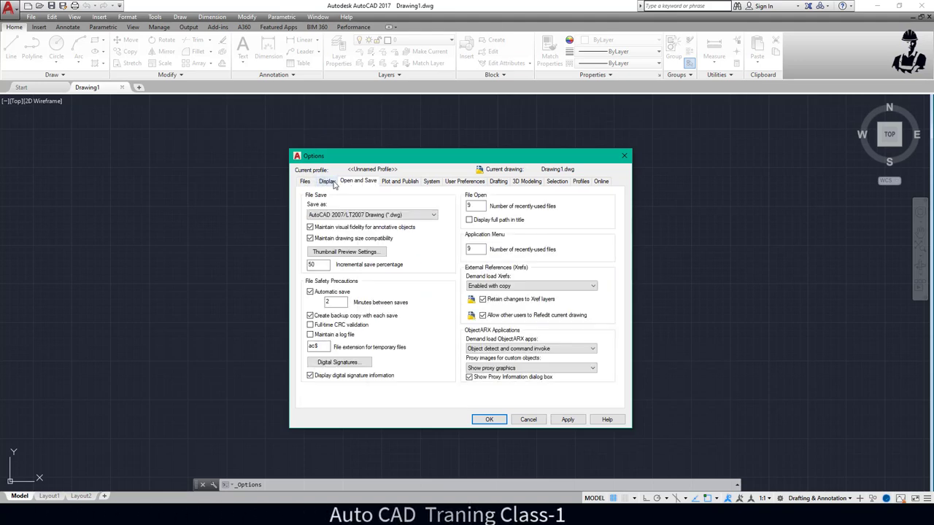
click(332, 183)
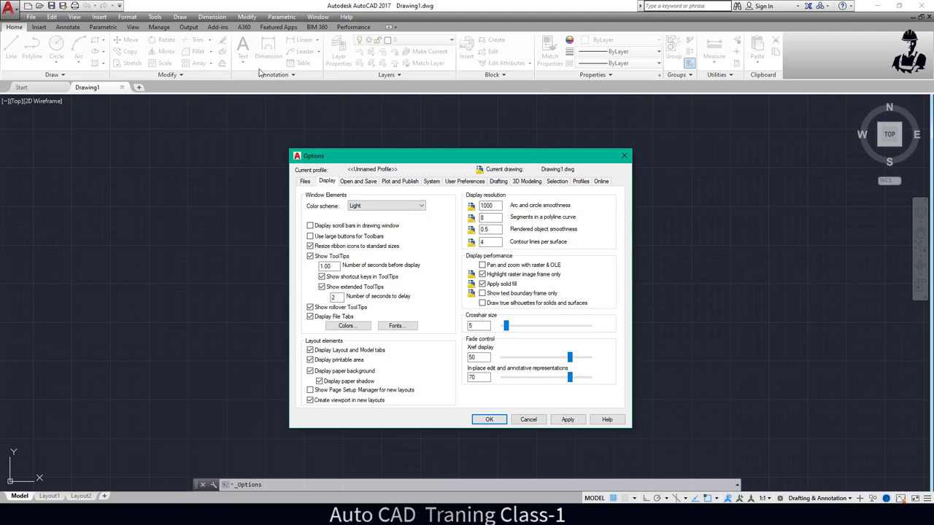
click(405, 206)
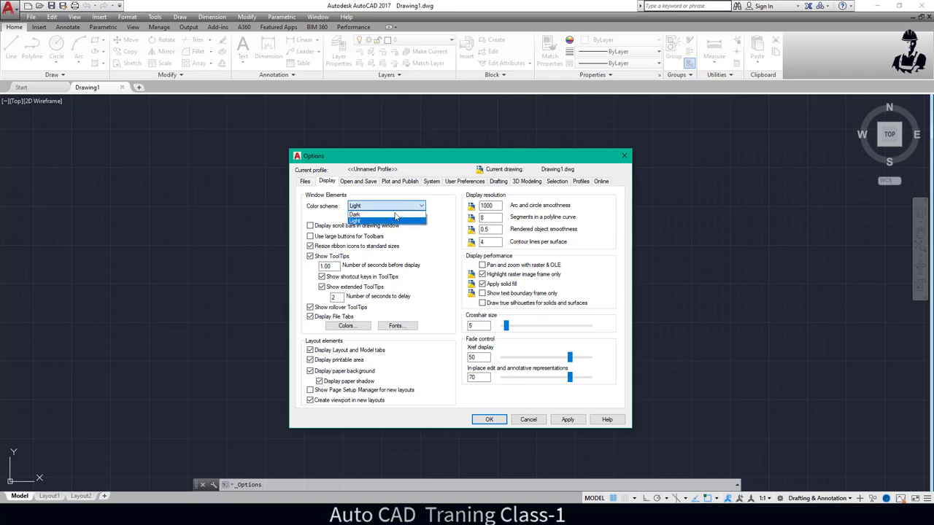
click(385, 220)
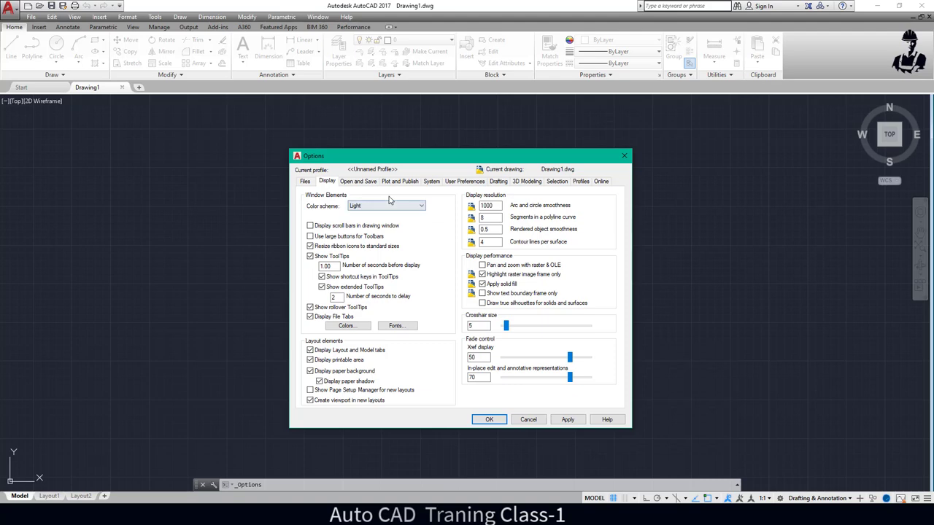
click(360, 182)
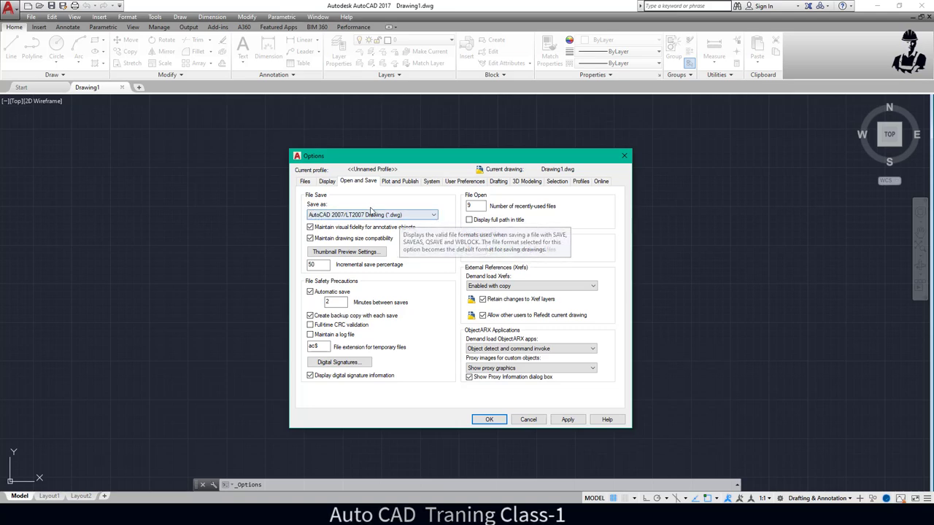
click(421, 216)
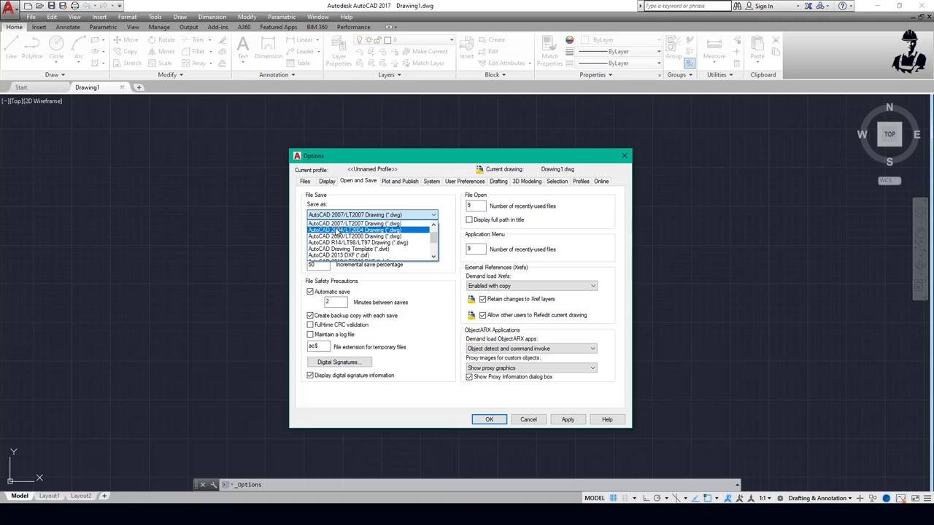
click(449, 224)
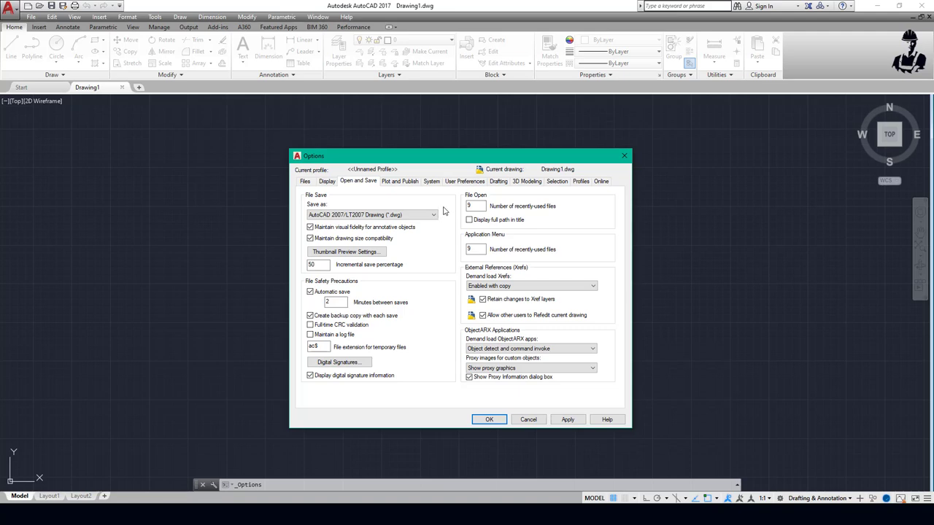
click(434, 216)
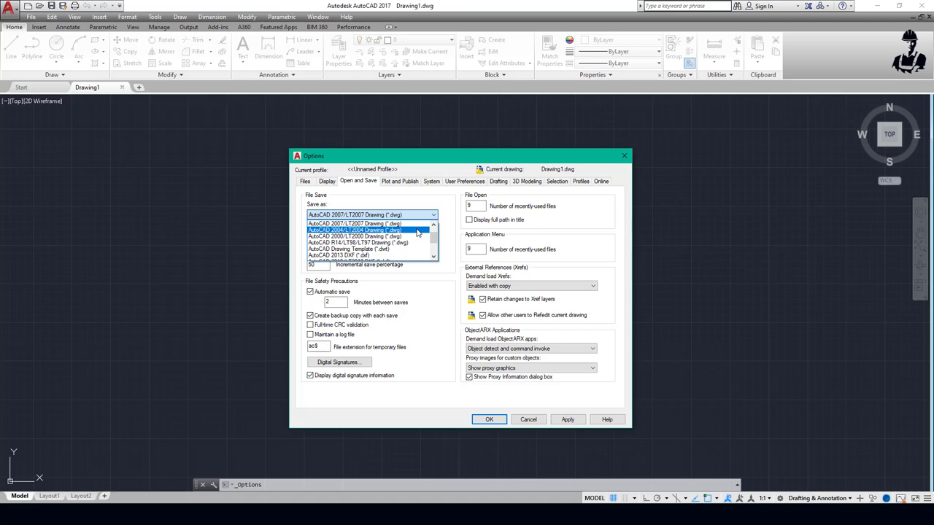
click(454, 213)
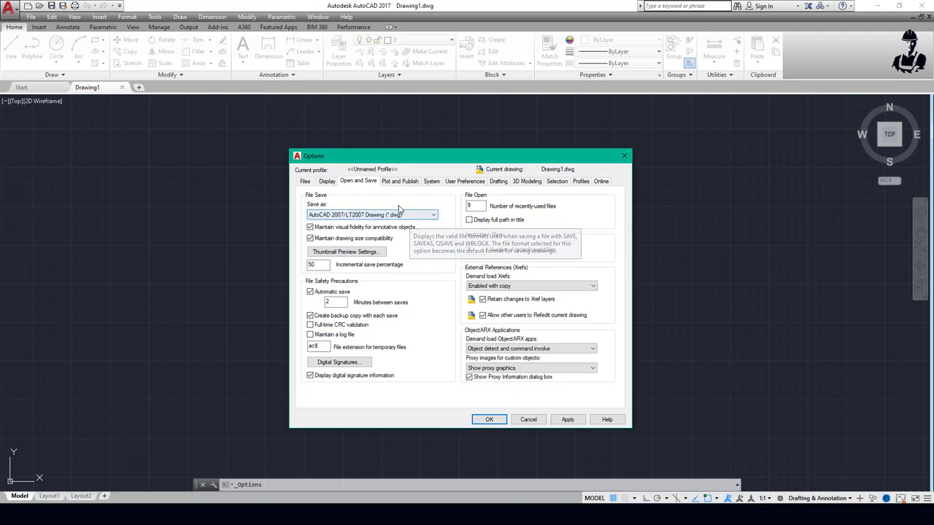
- Review Plot and Publish, System, User Preferences, Drafting, 3D Modeling and Selection, then close Options
click(407, 182)
click(431, 182)
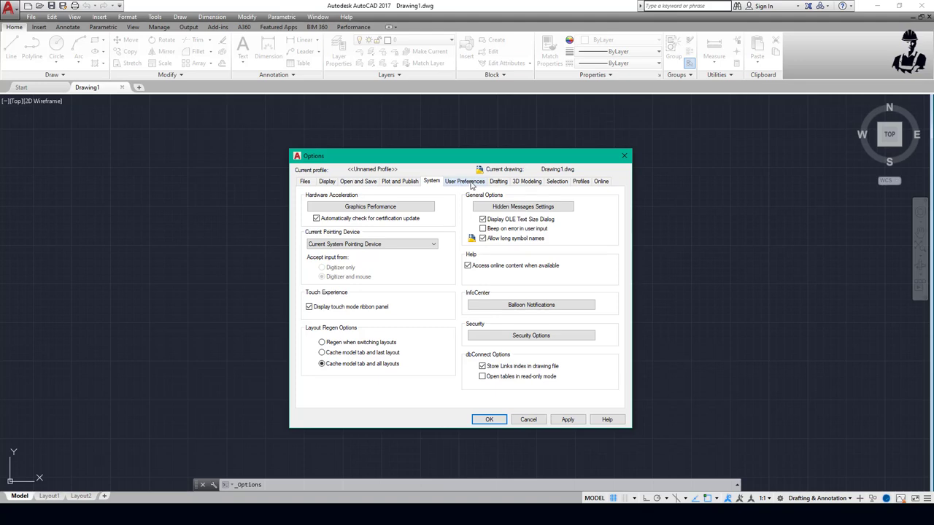
click(465, 182)
click(497, 182)
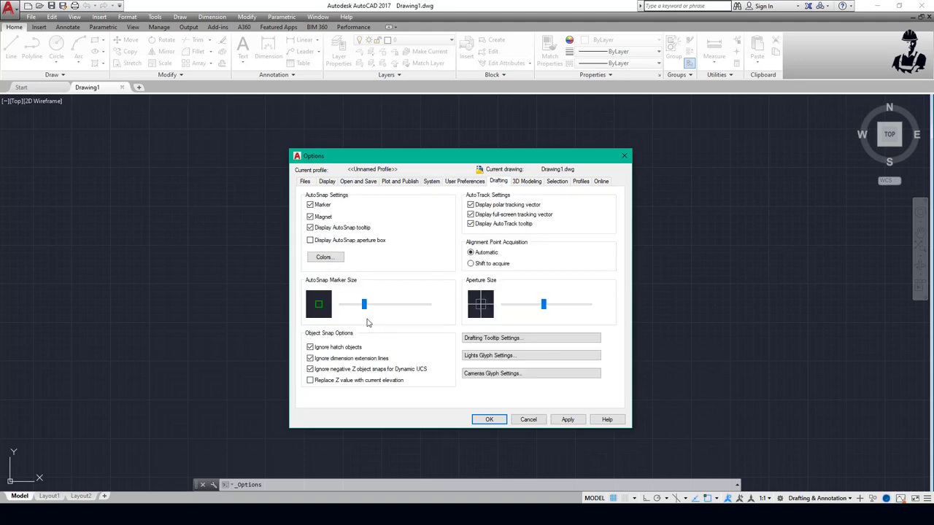
click(539, 185)
click(557, 181)
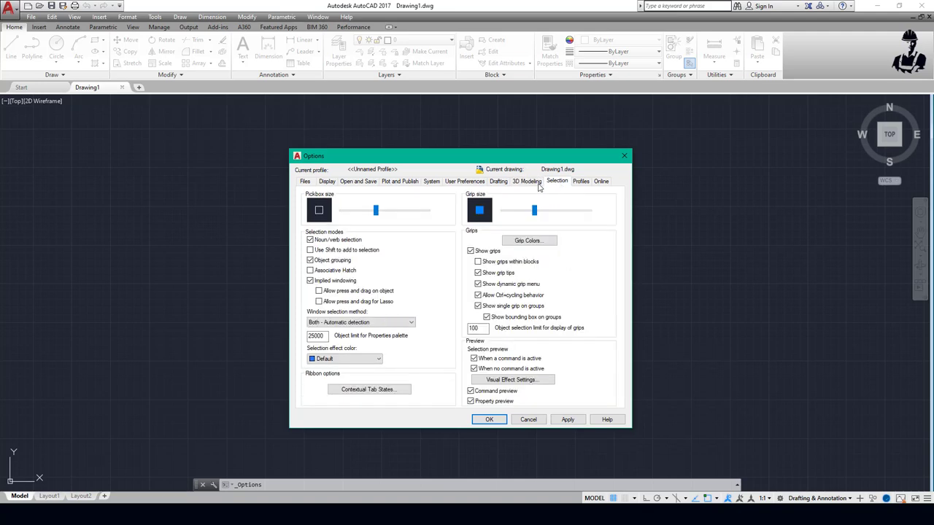
click(624, 156)
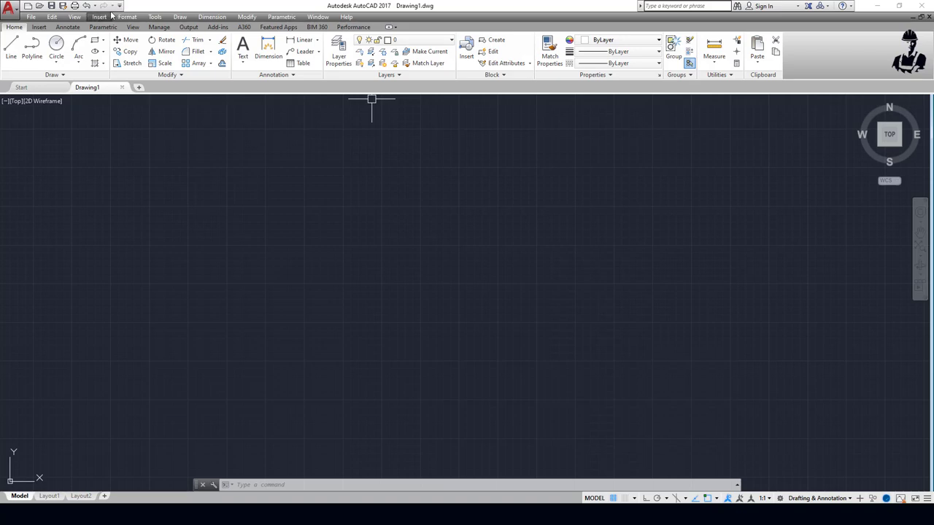
- Move the Quick Access Toolbar below the ribbon, then restore it above the ribbon
click(120, 6)
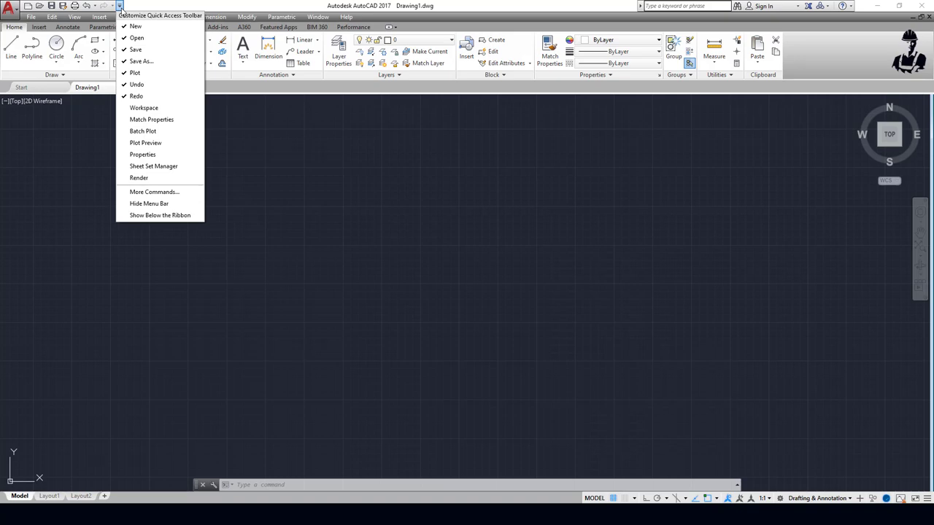
click(171, 215)
click(99, 85)
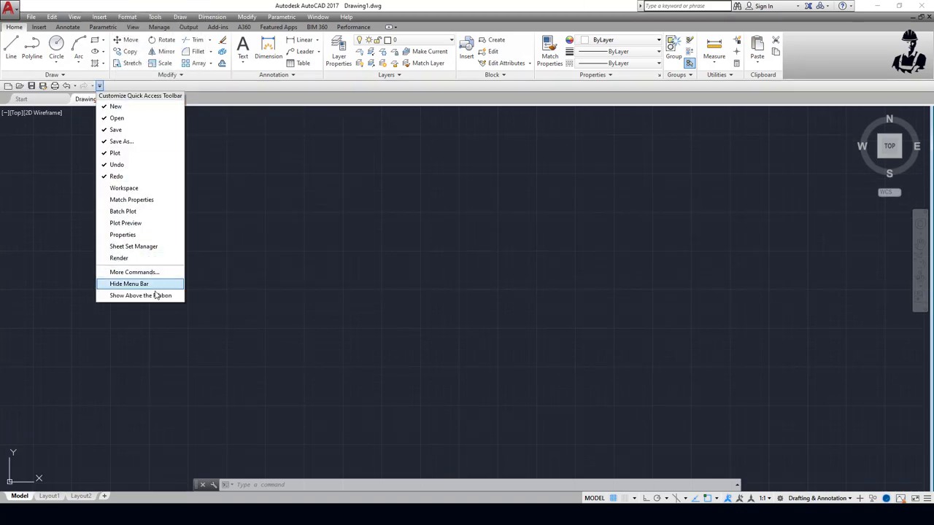
click(154, 296)
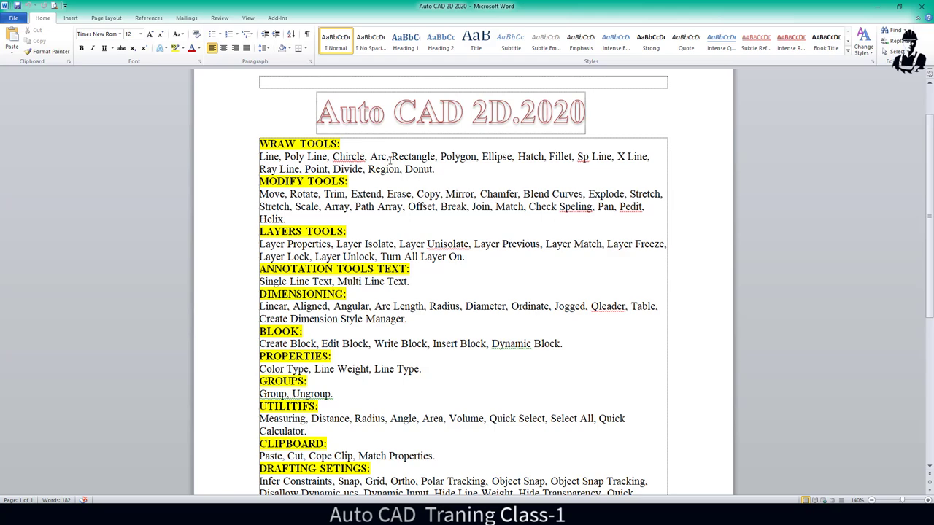
- Minimize the Word tool list and bring the blank AutoCAD Drawing1 back to the front
click(877, 6)
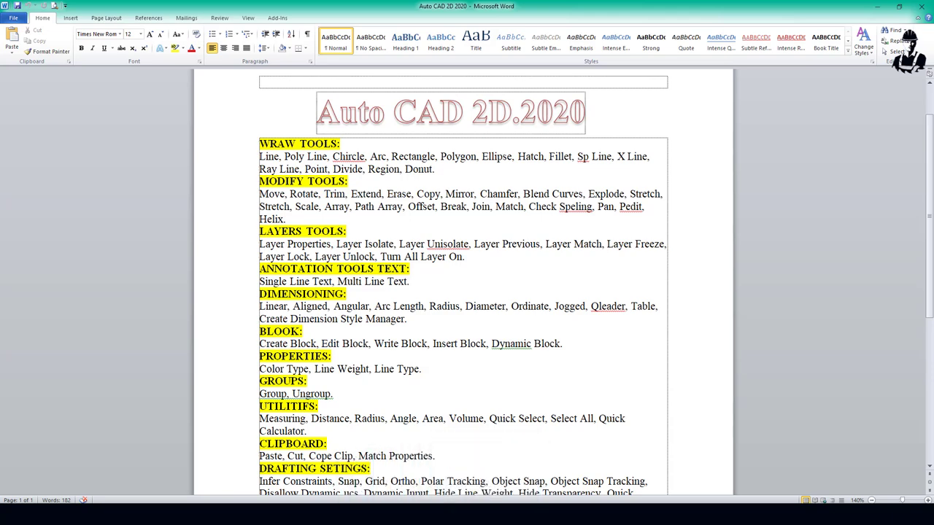
click(248, 470)
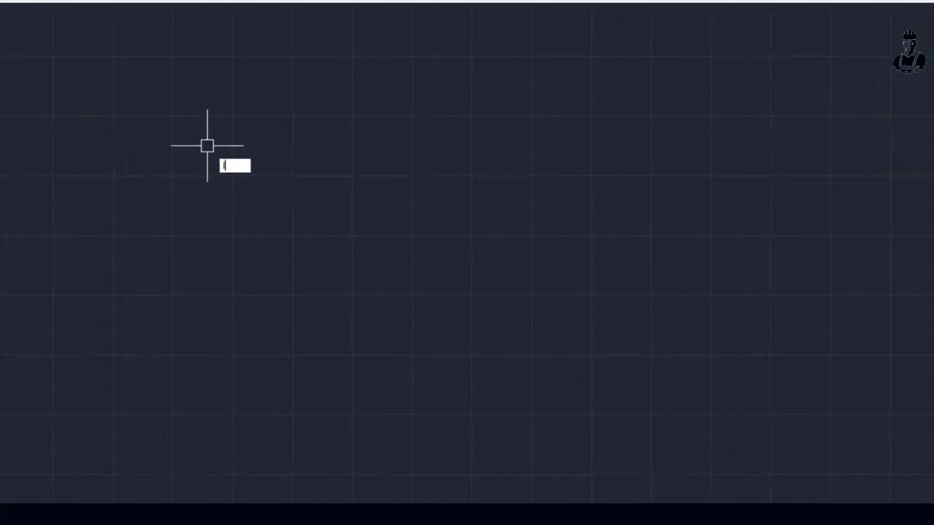
- Start the LINE command and place the line's first point on the canvas
text(LIine)
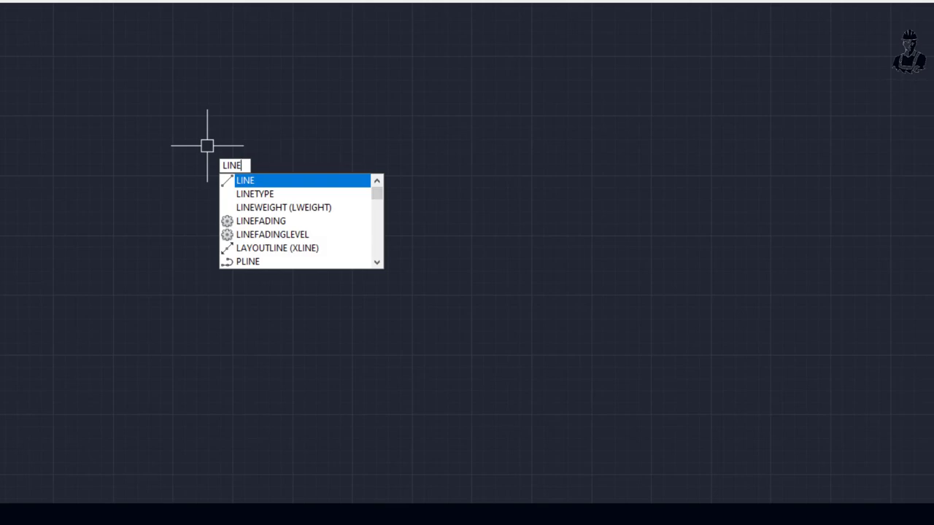
key(Return)
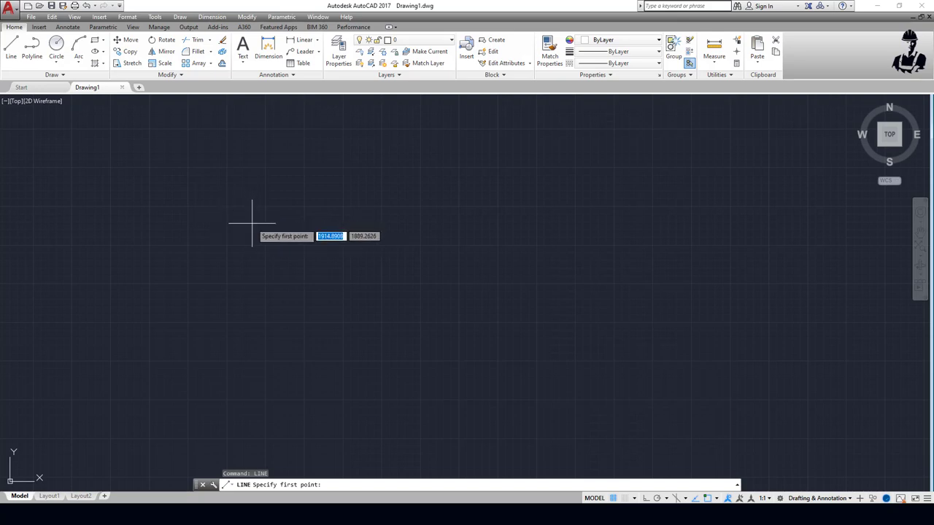
click(149, 207)
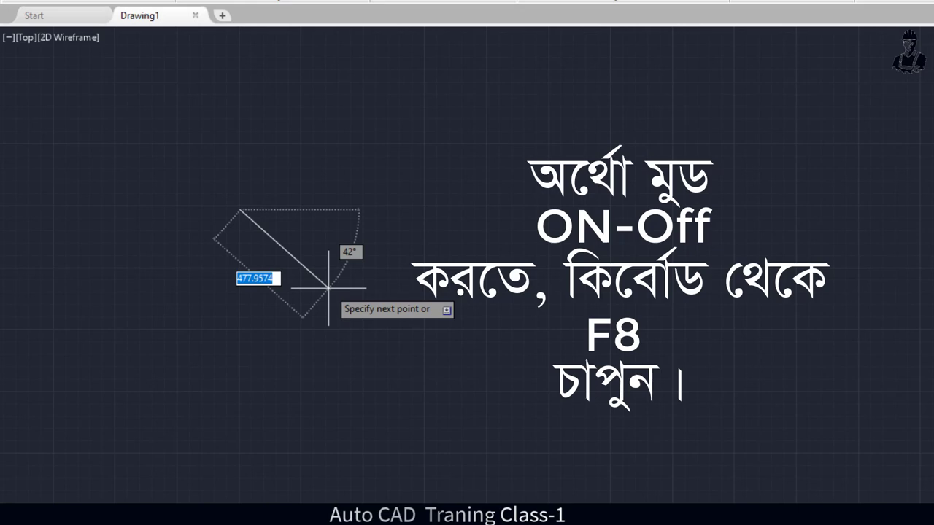
- Toggle Ortho with F8, leaving it on so the line runs horizontally
key(F8)
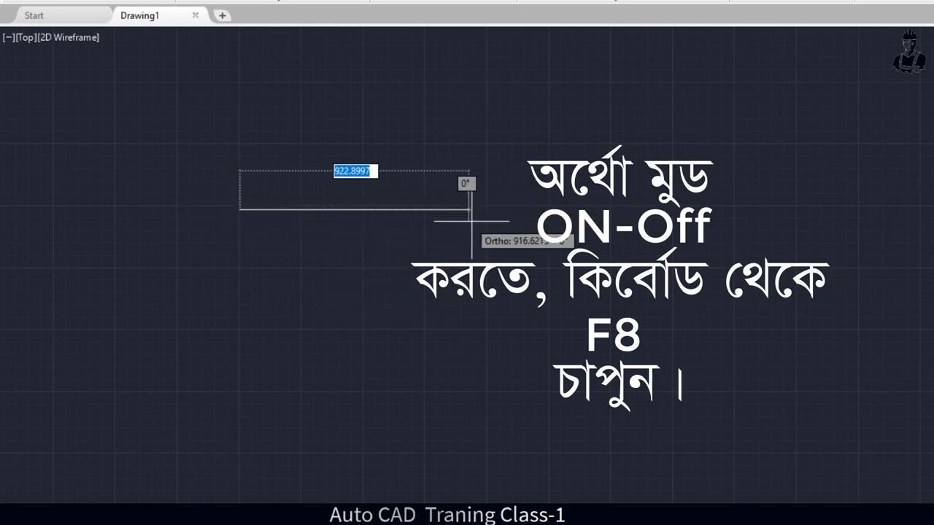
key(F8)
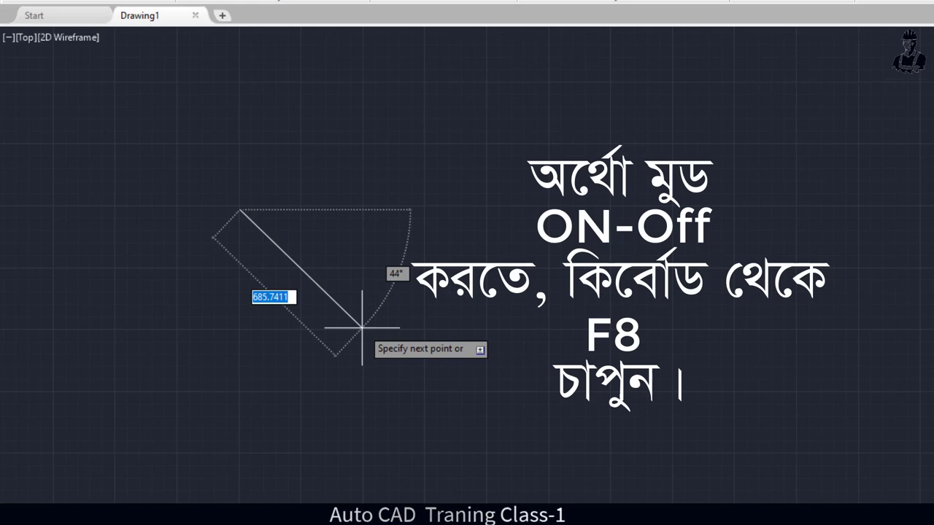
key(F8)
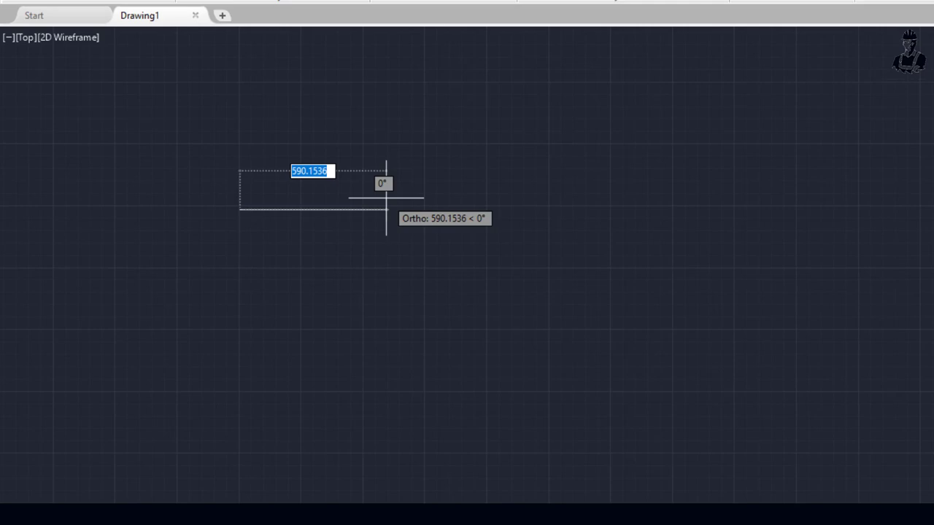
- Enter 100 as the line length, commit the segment, and select the new line
text(1)
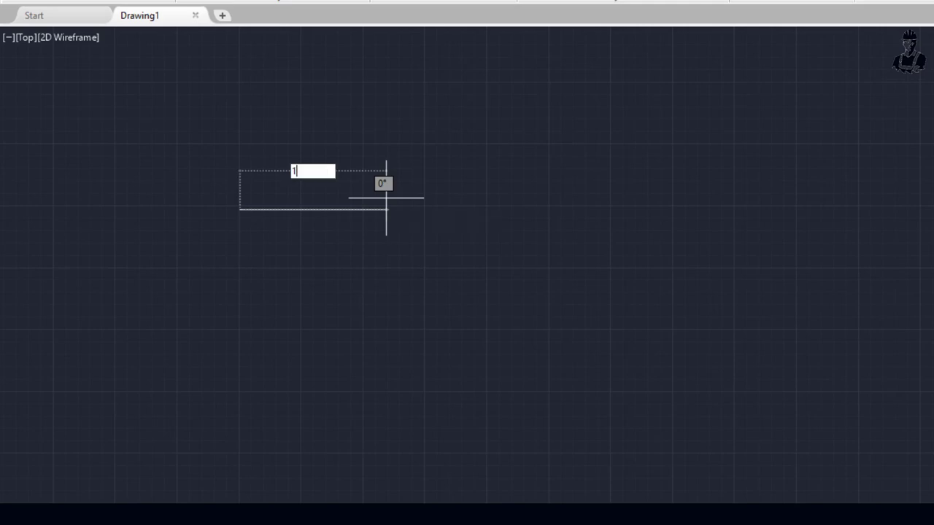
text(00)
key(Return)
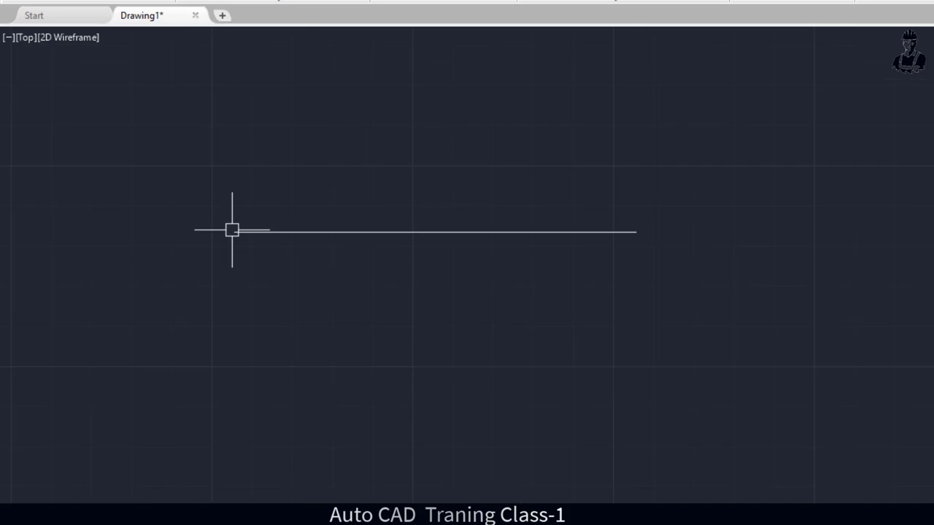
click(468, 233)
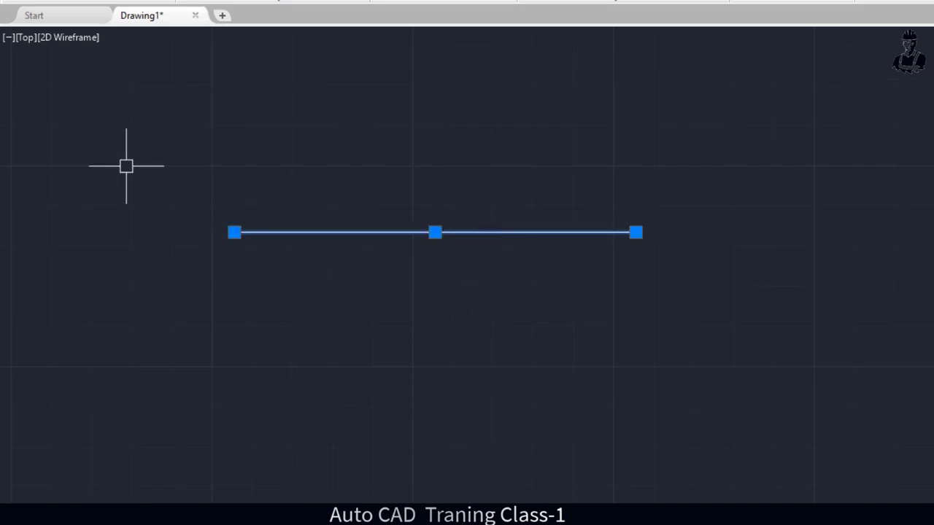
- Give the 100-unit line a linear dimension reading 100 above it, then bring up the Word tool list
key(Escape)
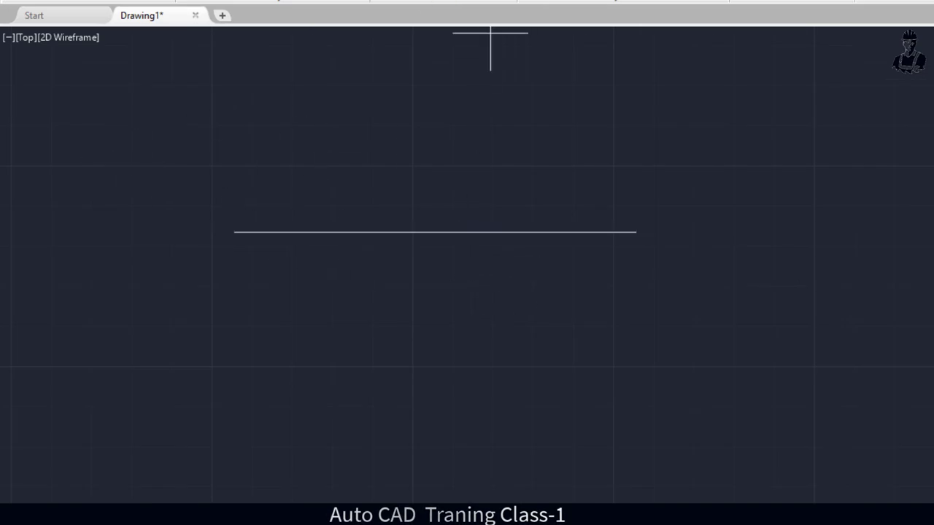
text(dim)
key(Return)
click(234, 232)
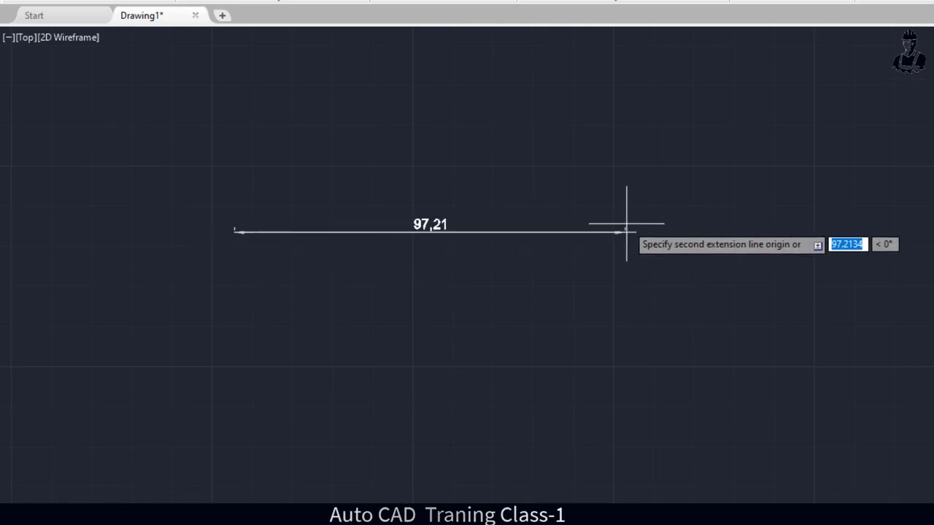
click(635, 232)
click(624, 181)
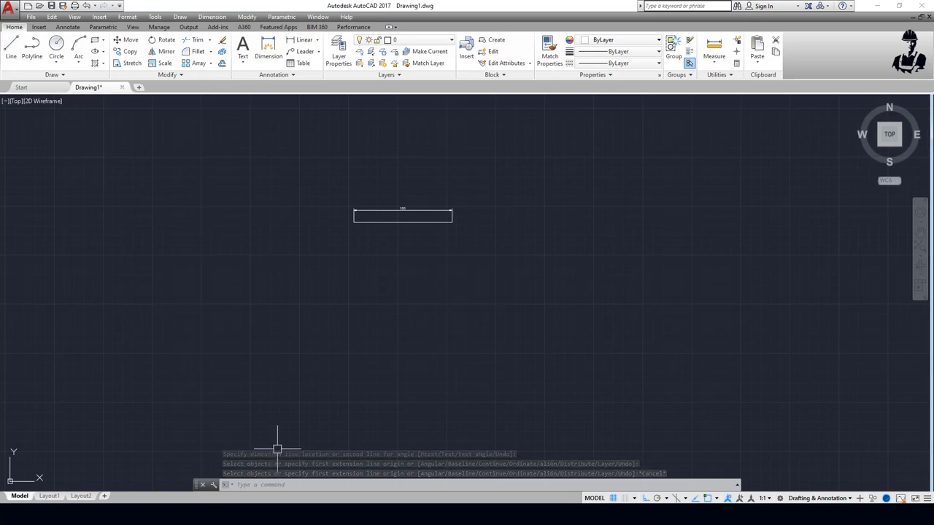
click(489, 467)
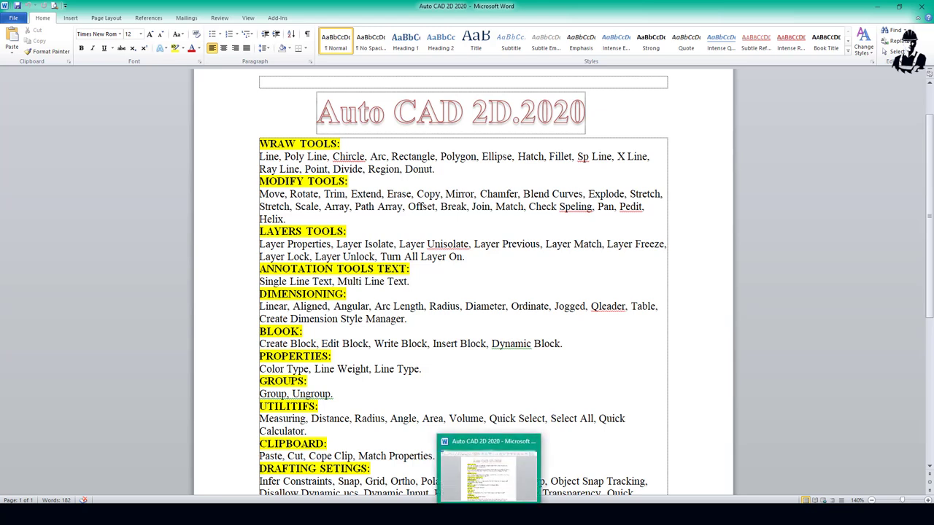
- Switch from the Word tool-list document back to the AutoCAD drawing
click(445, 474)
text(PL)
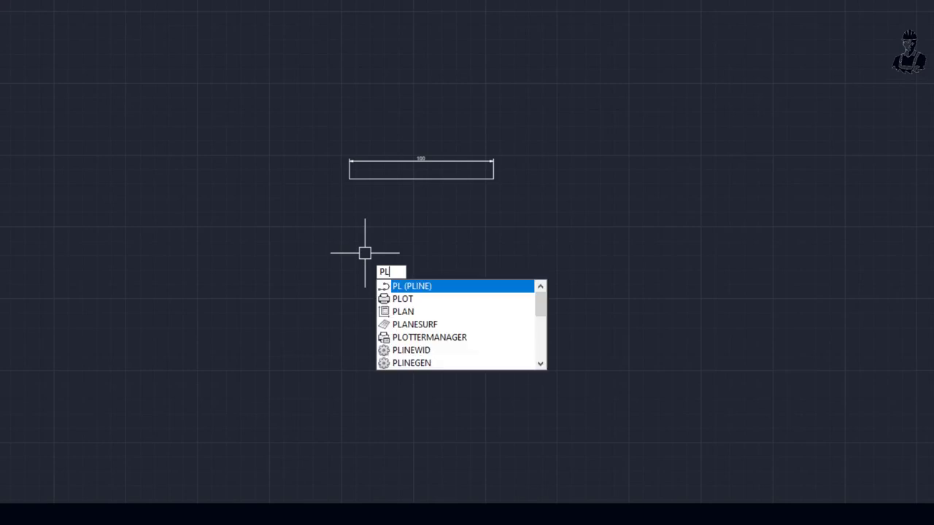
- Start a polyline below the dimensioned line and draw its 100-unit top side
key(Return)
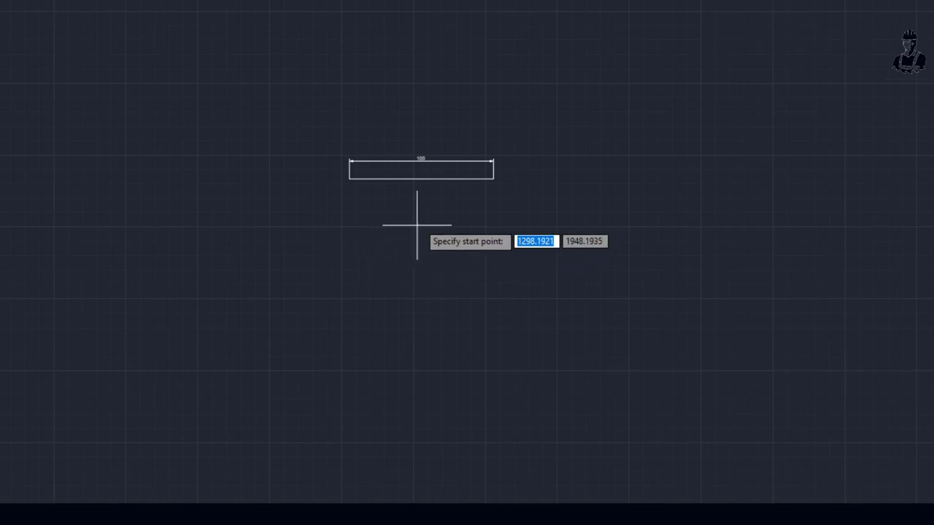
scroll(435, 198, up, 2)
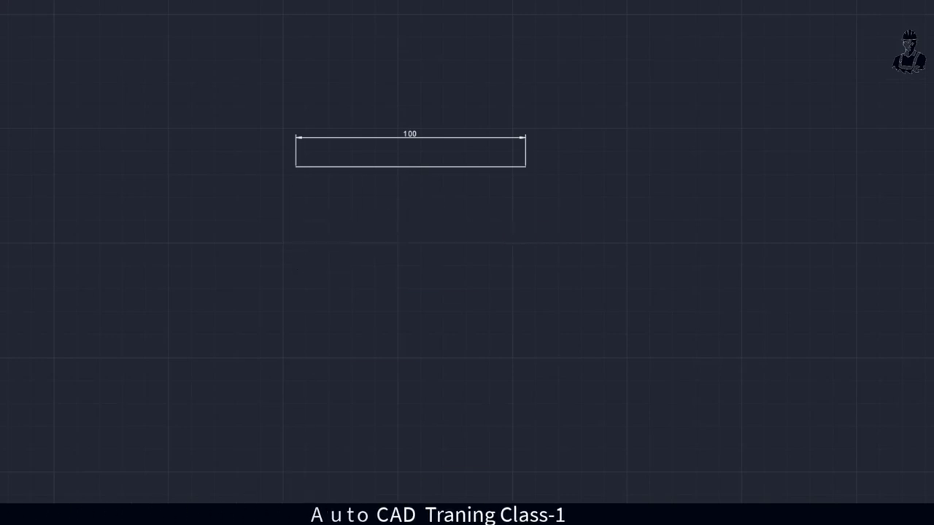
click(300, 210)
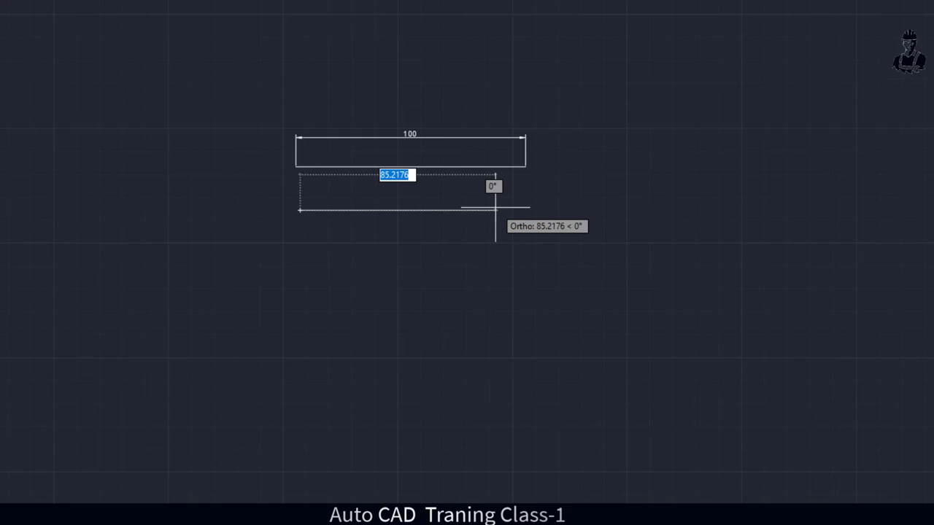
text(1)
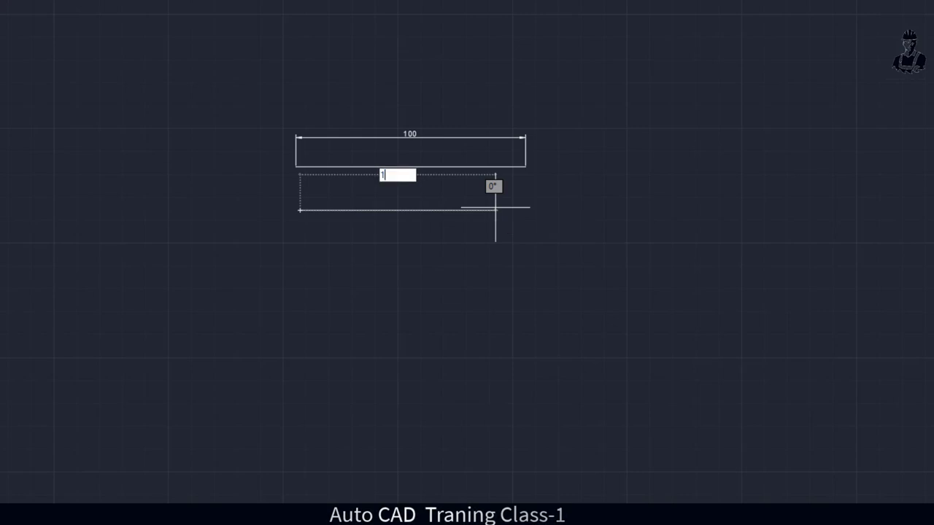
text(00)
key(Return)
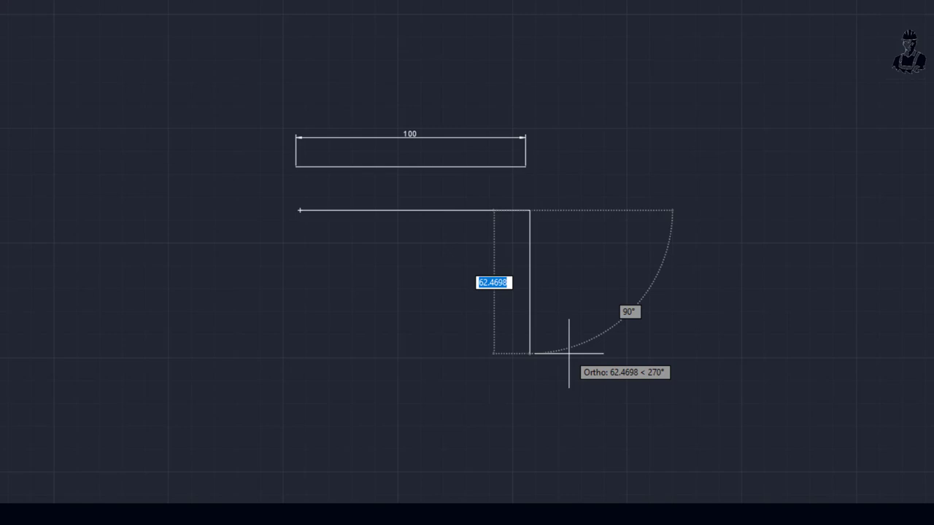
- Add the 100-unit right and bottom sides, close the square at the start corner, and finish
text(100)
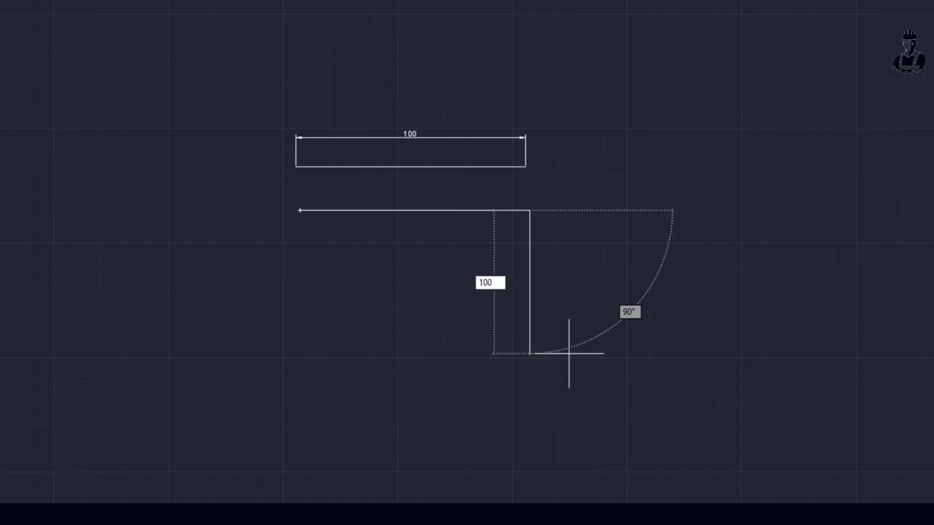
key(Return)
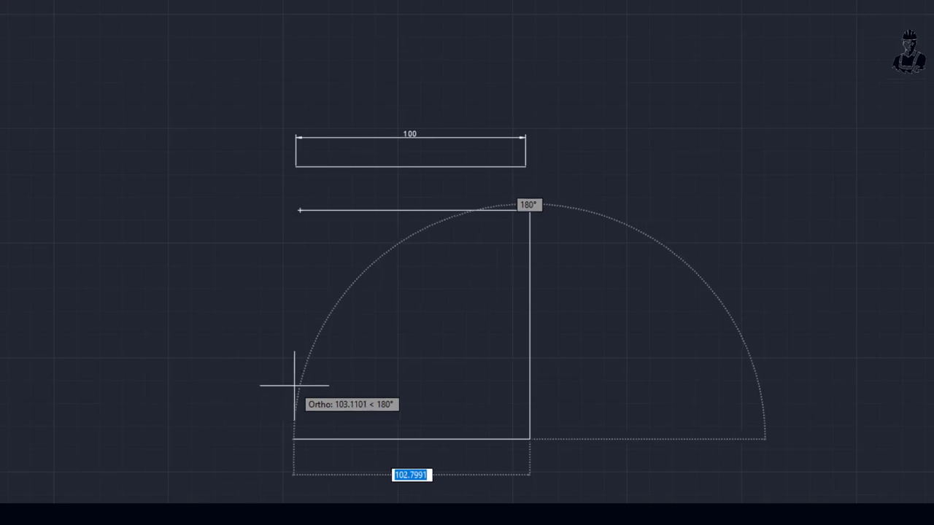
text(100)
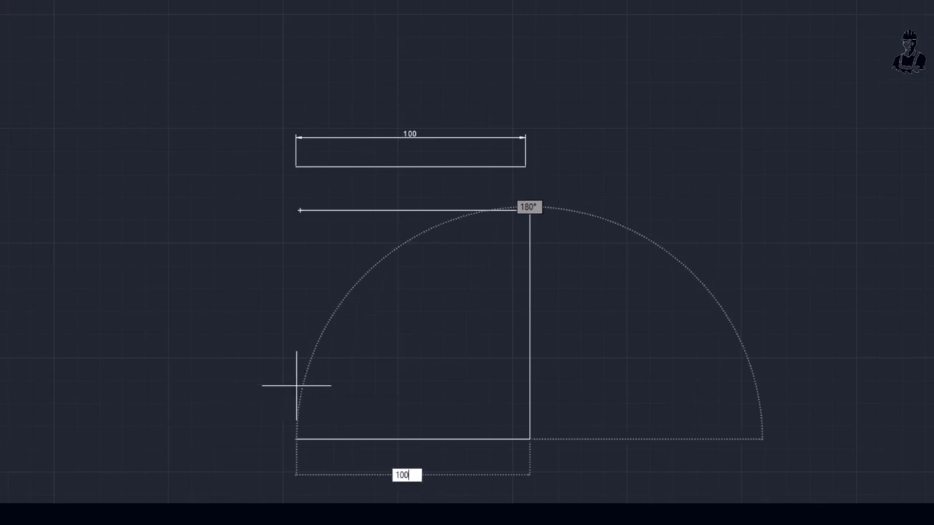
key(Return)
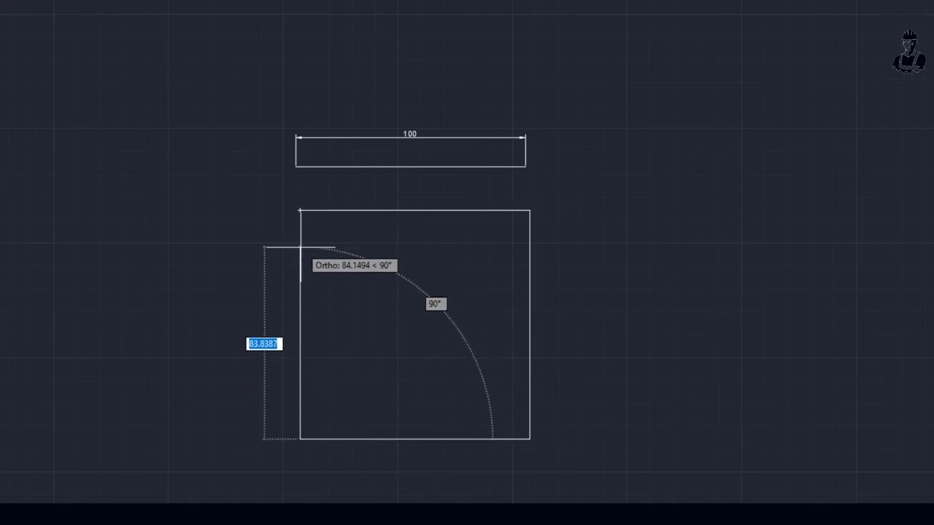
click(299, 211)
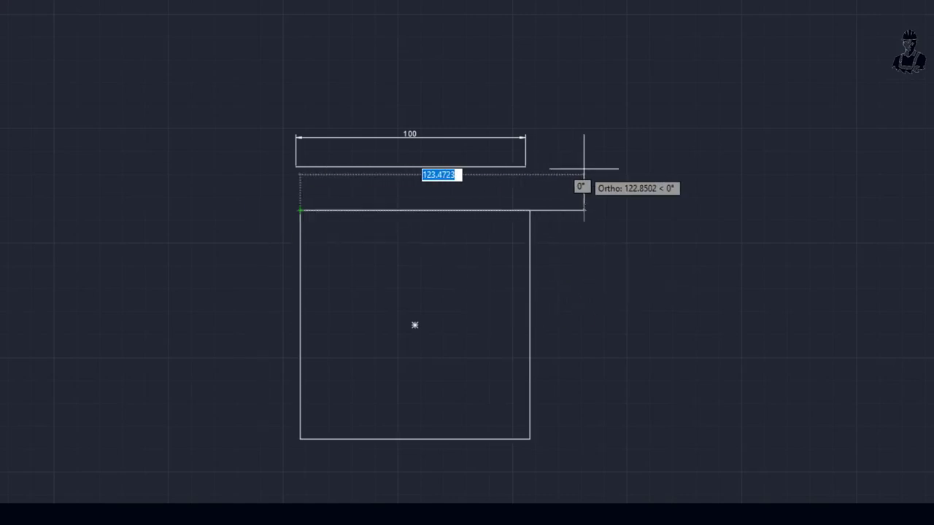
right_click(183, 230)
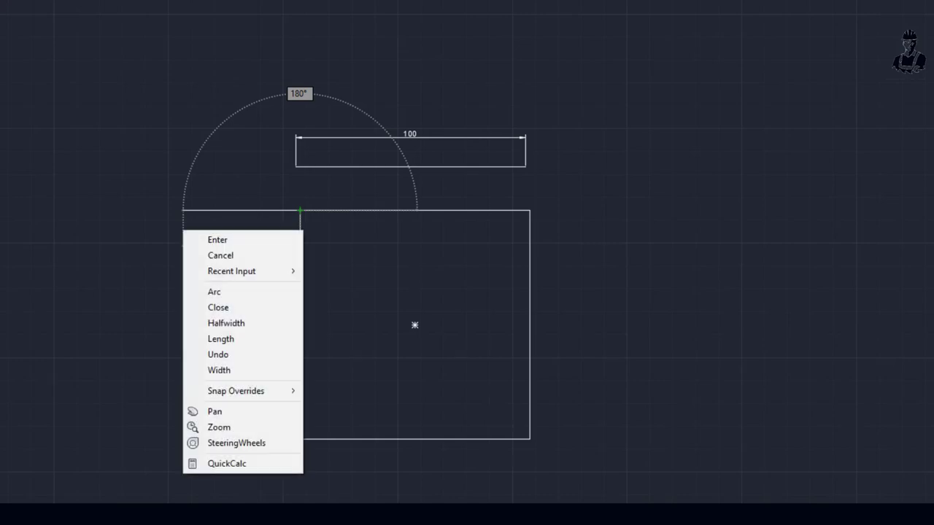
click(211, 241)
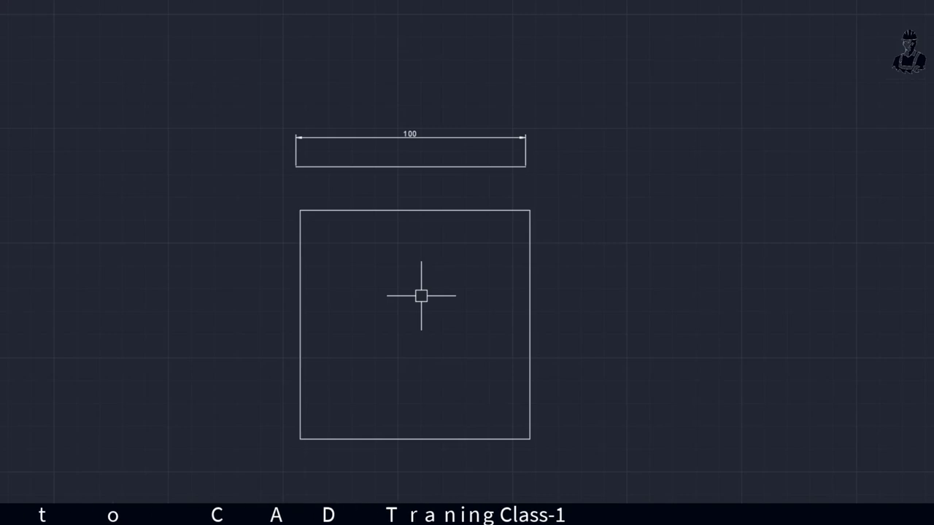
key(Escape)
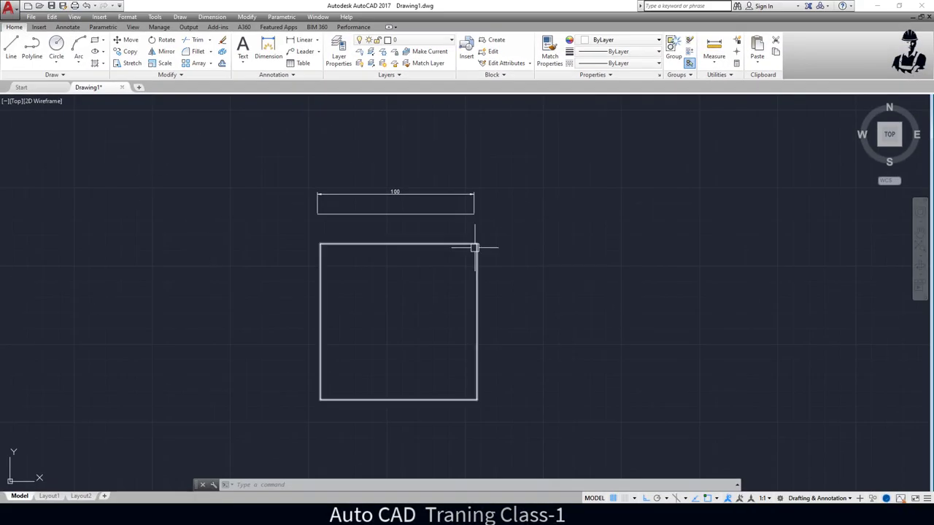
- Select the square and the dimensioned line to inspect them, then clear the selection
click(477, 301)
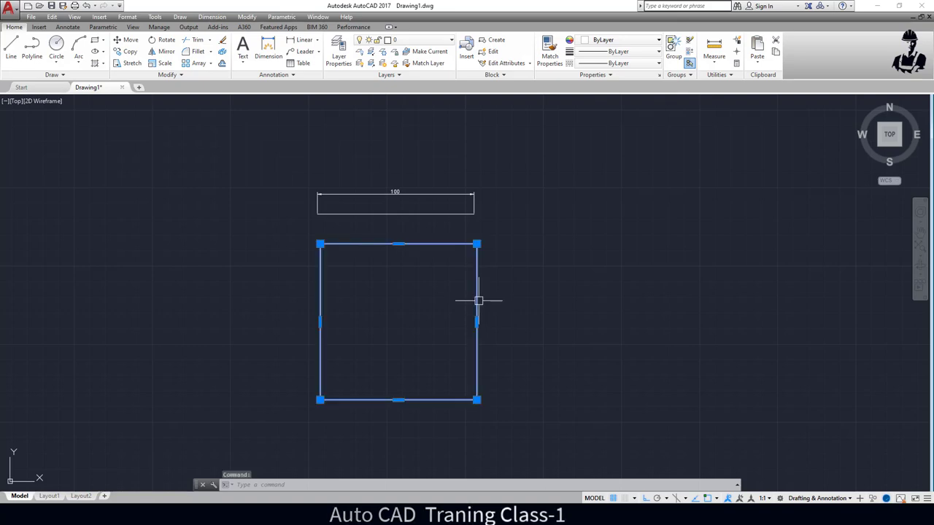
click(429, 211)
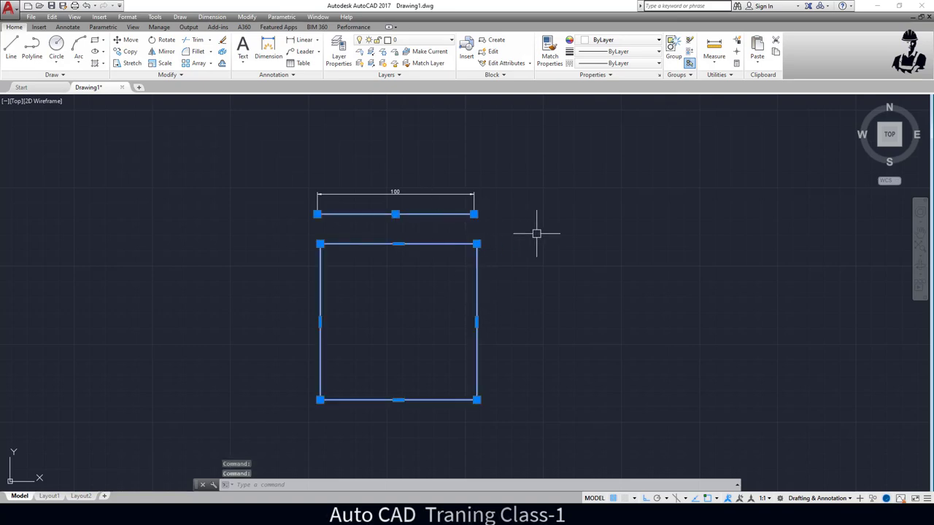
key(Escape)
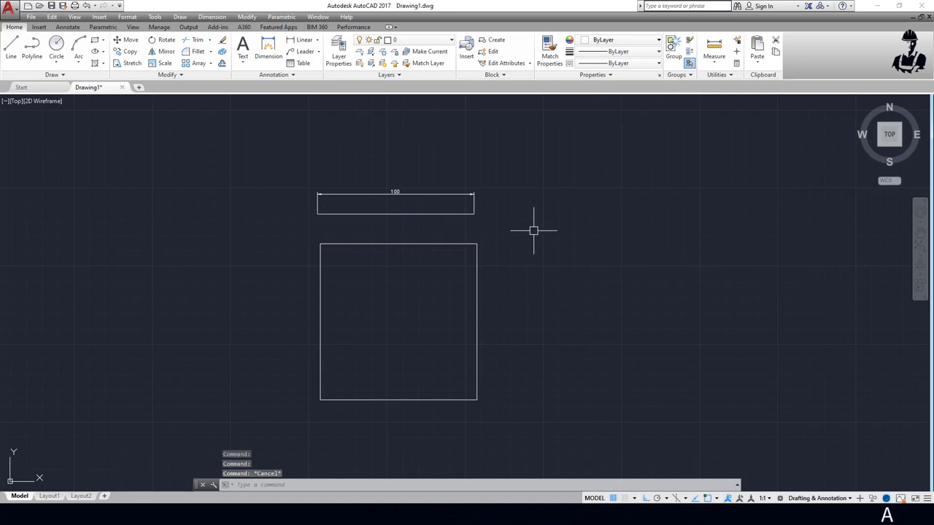
- Draw an L-shaped pair of lines above the dimension, a horizontal run turning downward
click(11, 48)
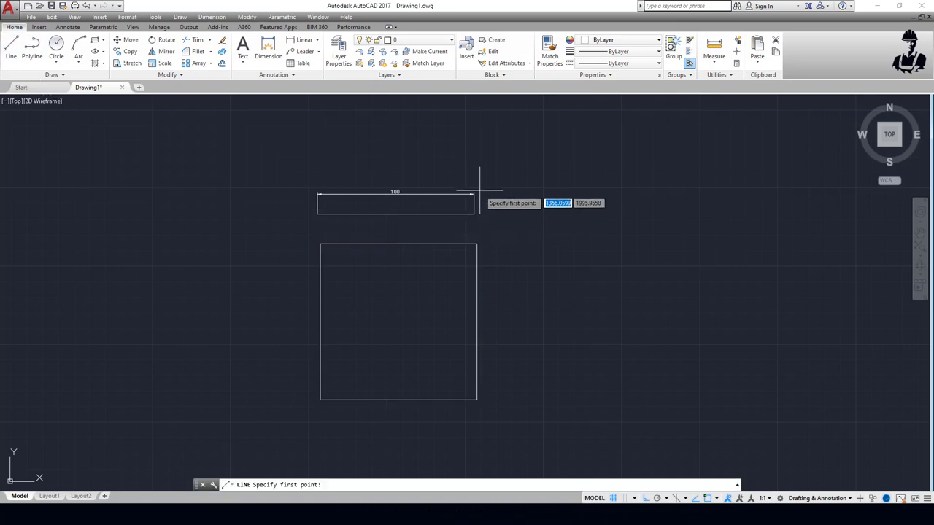
click(324, 152)
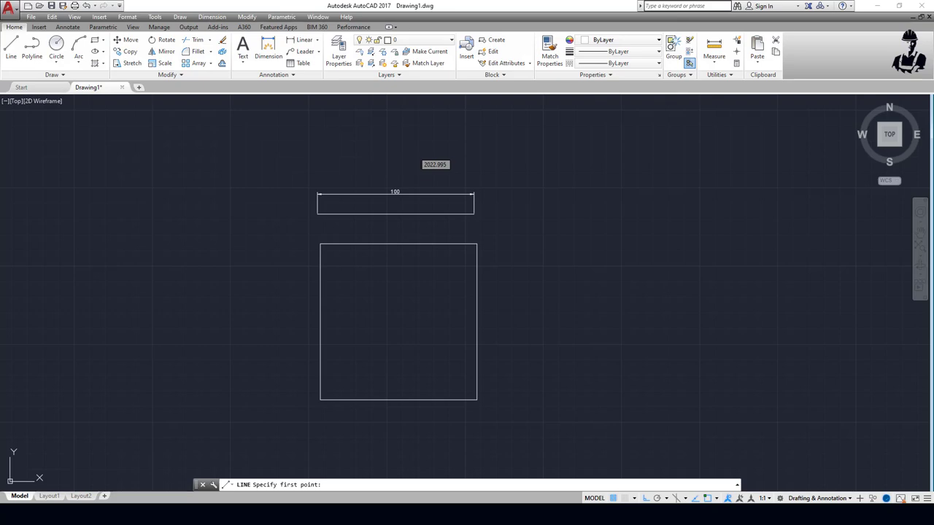
click(503, 151)
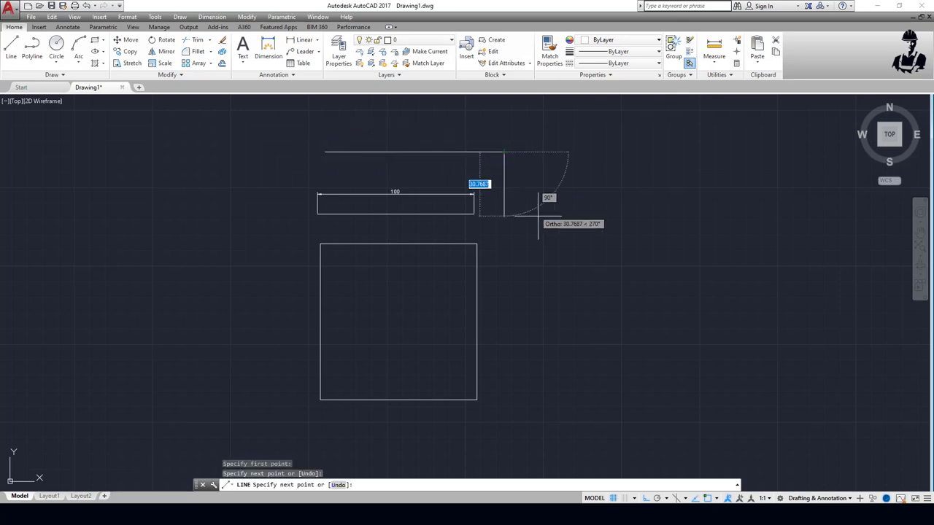
click(549, 257)
key(Escape)
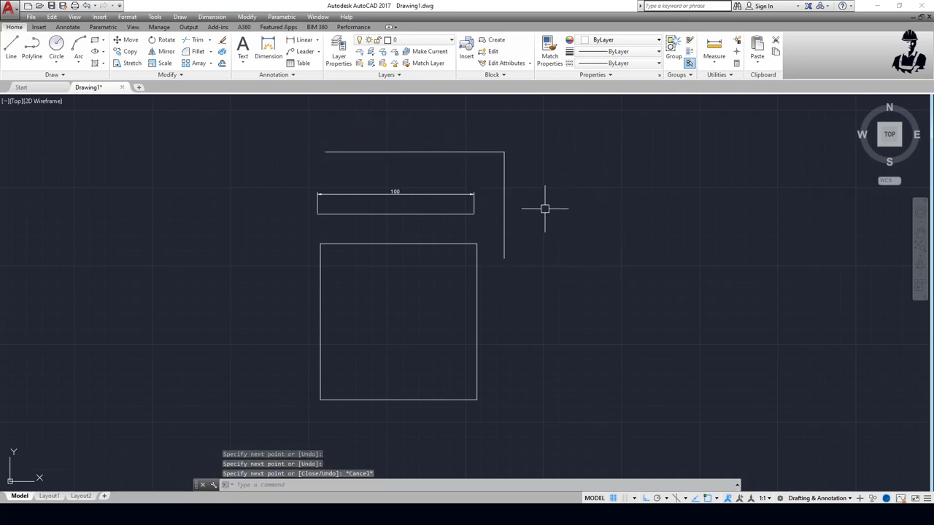
- Select the L-shape's lines and the square to inspect them, then deselect everything
click(503, 173)
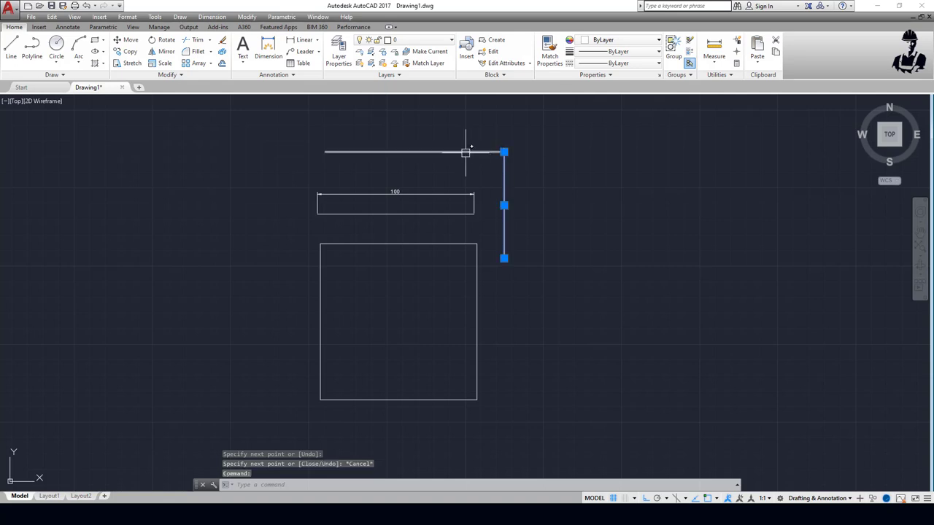
click(462, 152)
key(Escape)
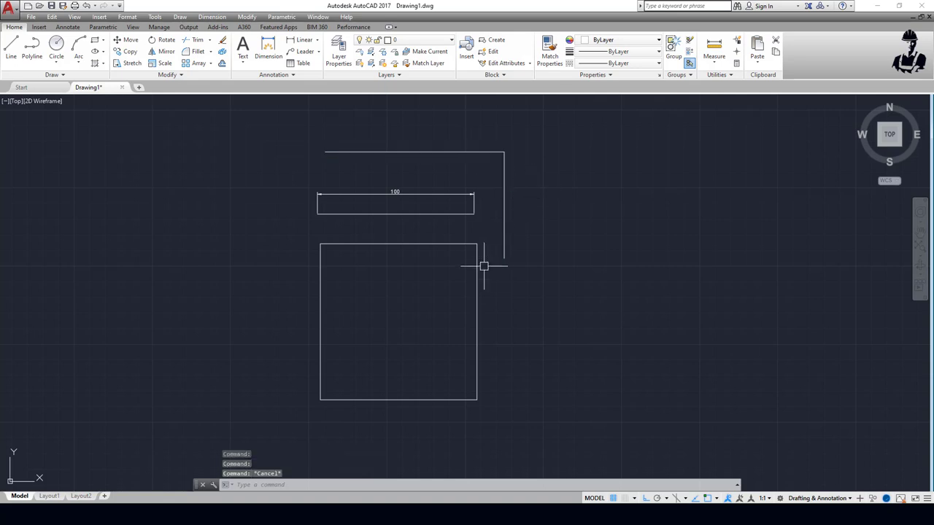
click(477, 281)
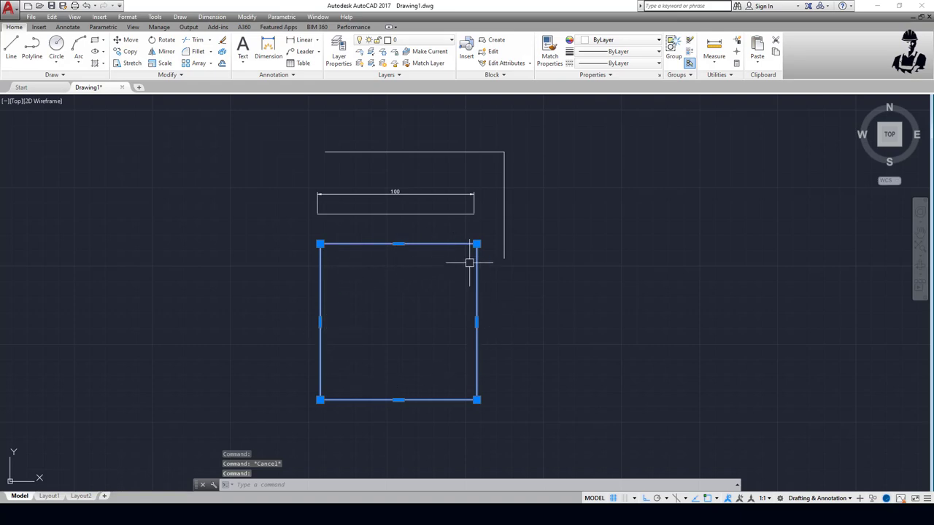
click(505, 182)
click(482, 153)
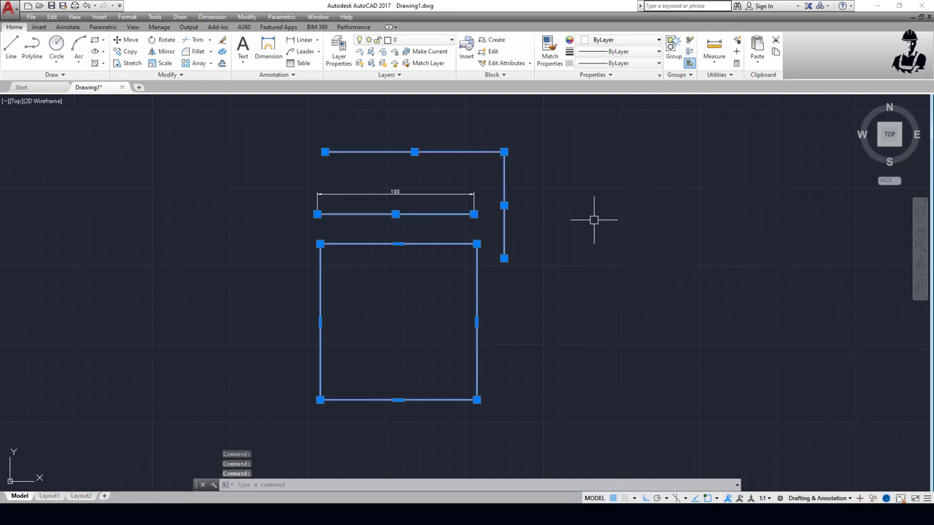
key(Escape)
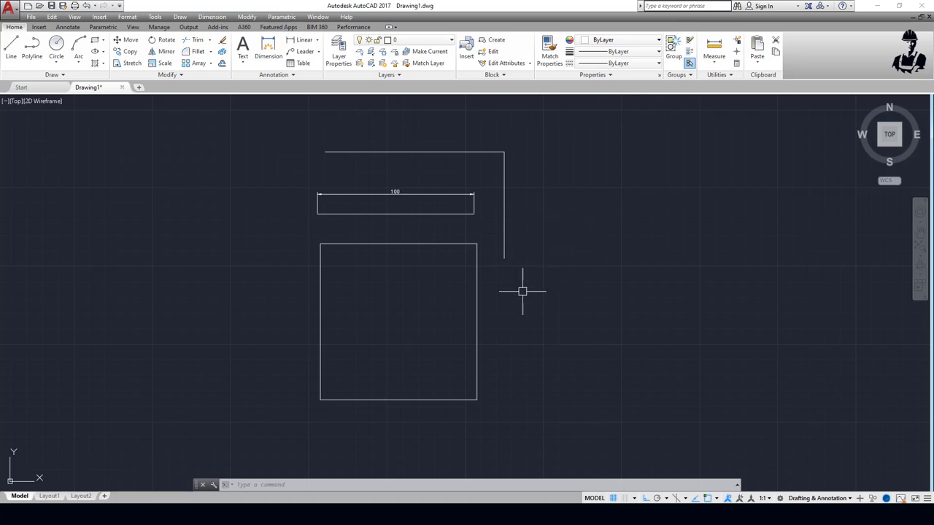
- Dimension the square's top edge with a horizontal 100 dimension placed above it
click(268, 50)
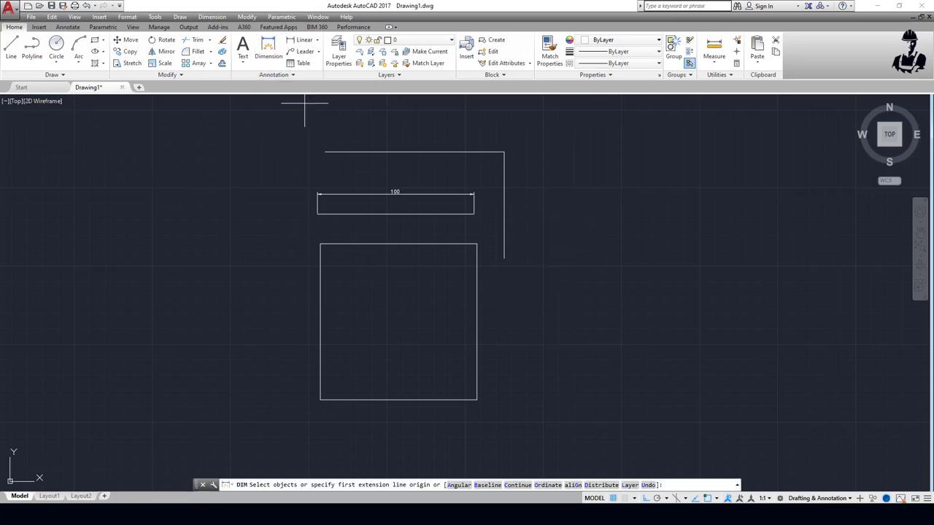
click(320, 243)
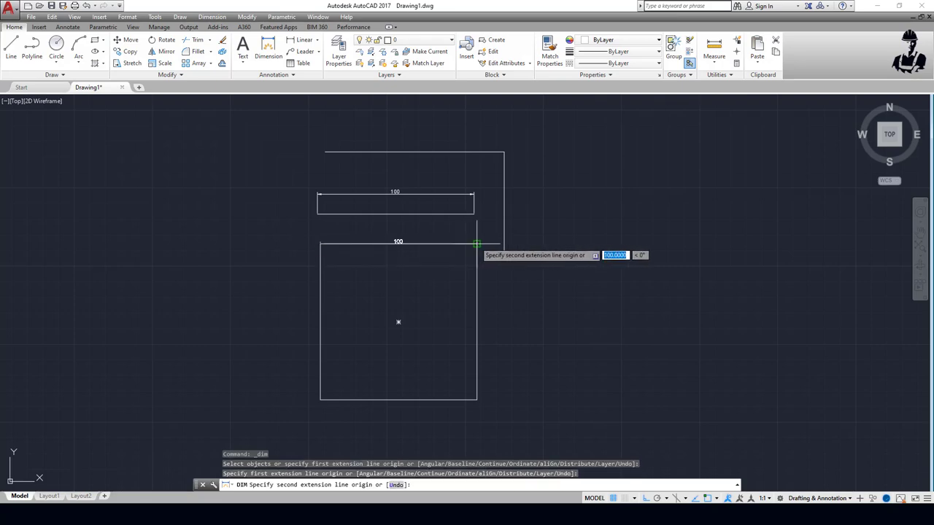
click(477, 244)
click(476, 226)
- Add a vertical 100 dimension along the square's right side
key(Return)
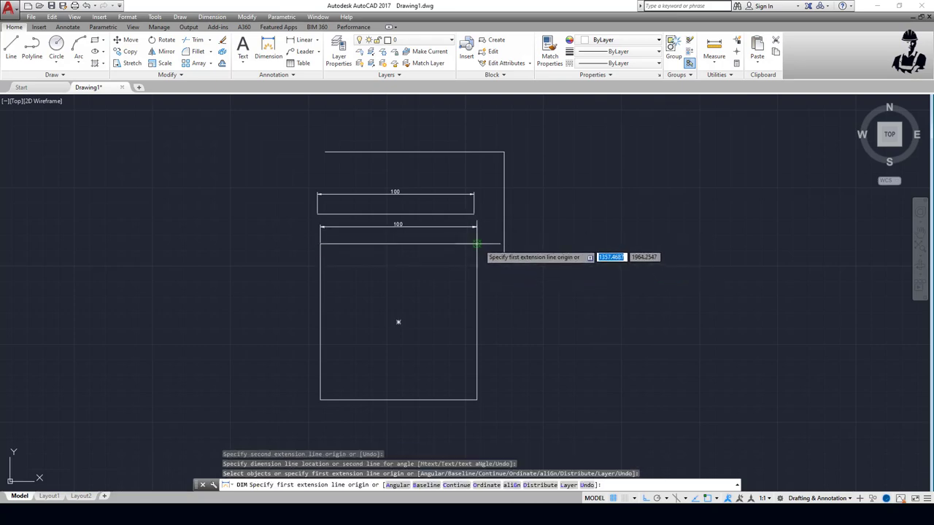
click(477, 244)
click(477, 399)
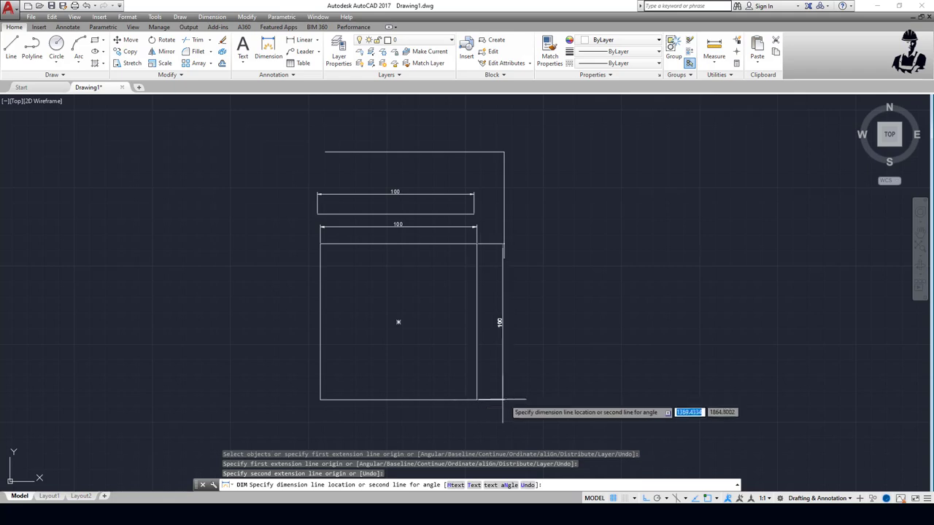
click(496, 399)
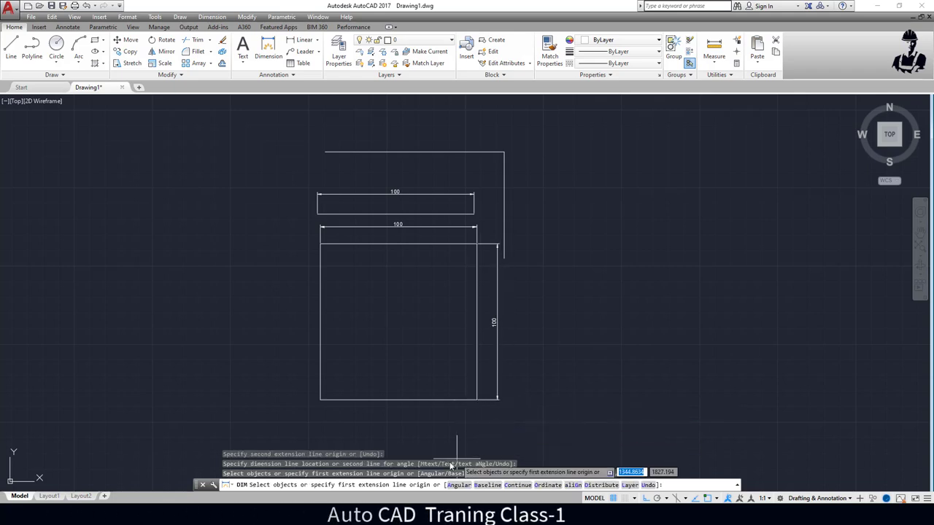
key(alt+Tab)
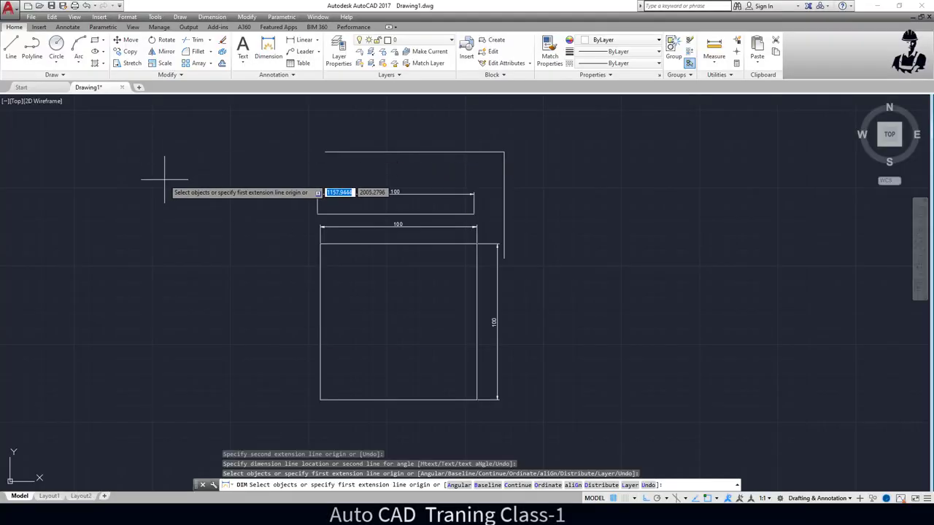
- Delete the vertical line and top horizontal line that form the L shape
key(Escape)
scroll(178, 215, down, 2)
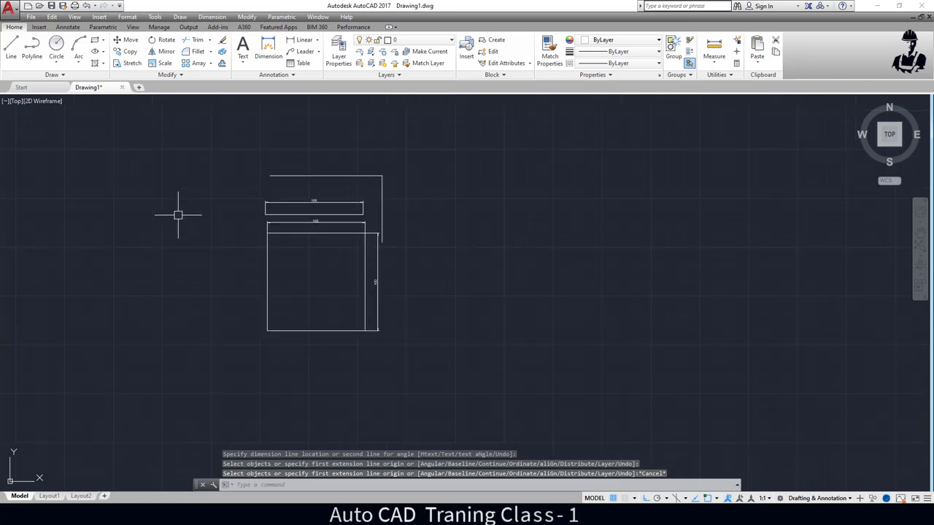
scroll(417, 171, up, 2)
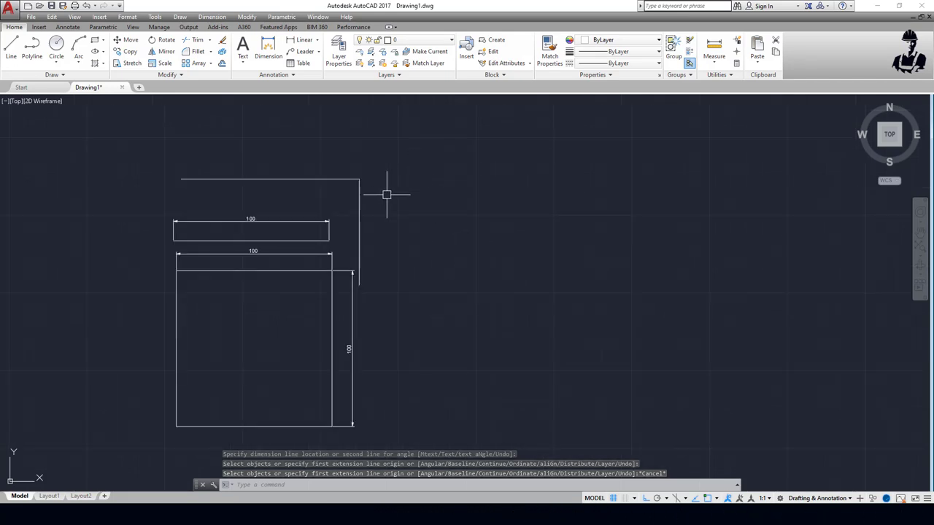
click(359, 201)
click(336, 181)
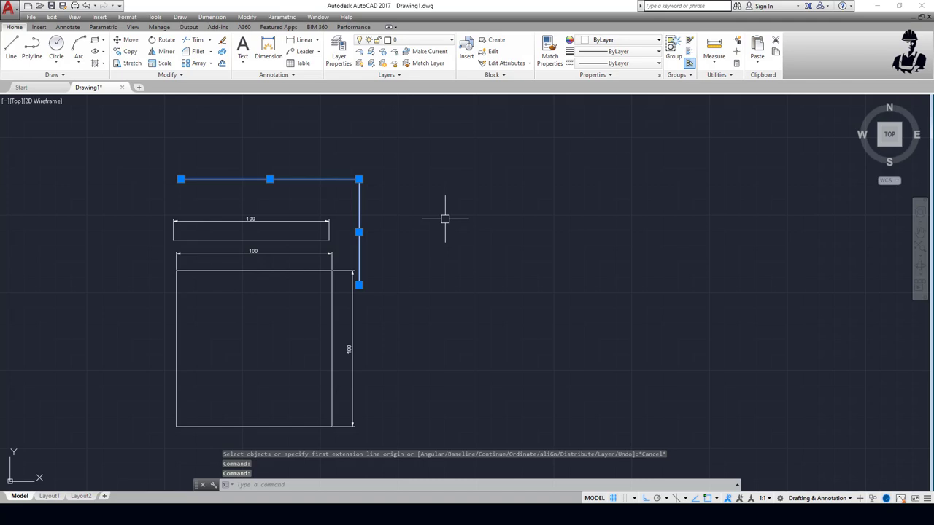
key(Delete)
scroll(190, 307, up, 2)
scroll(189, 307, up, 2)
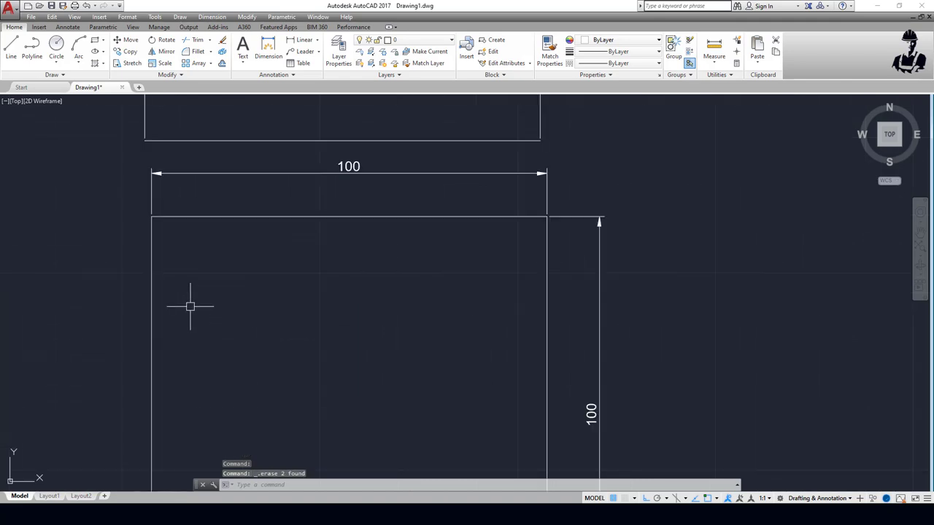
scroll(189, 307, down, 2)
text(C)
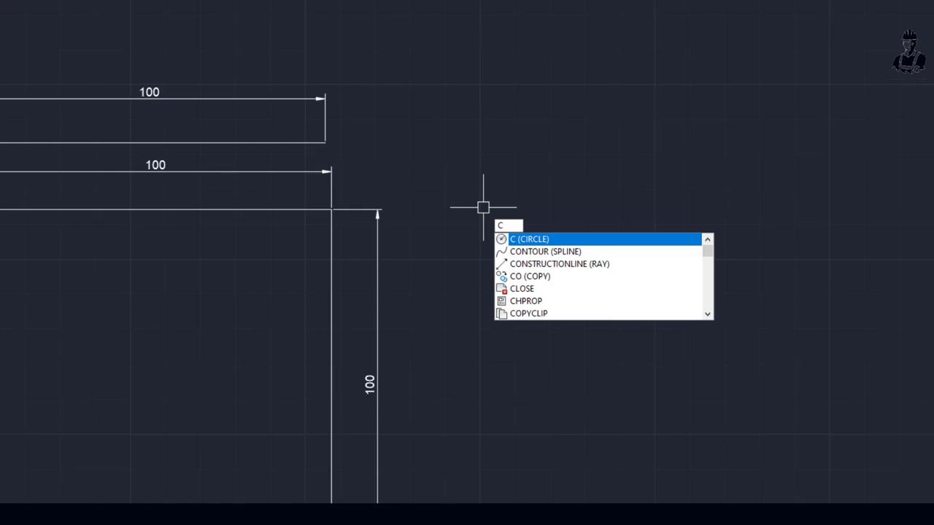
- Draw a circle of radius 10 centred right of the square's upper-right corner
key(Return)
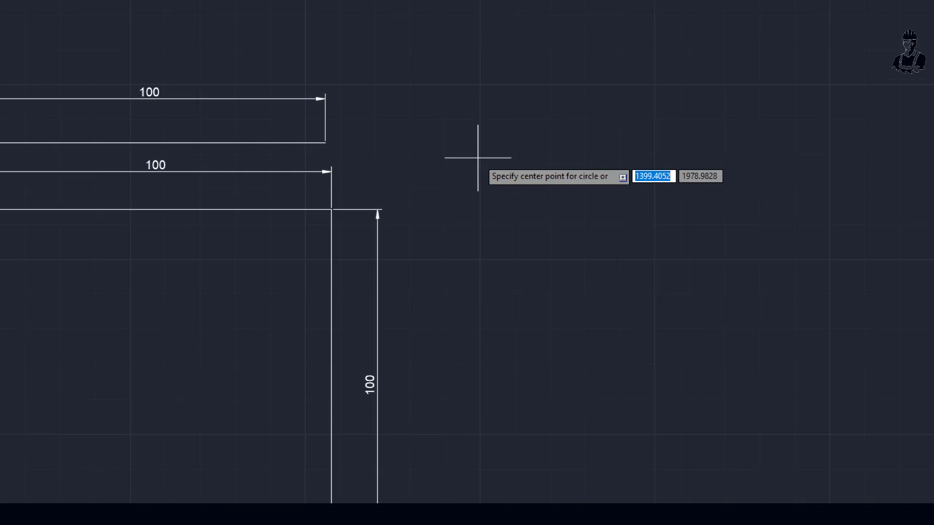
click(478, 157)
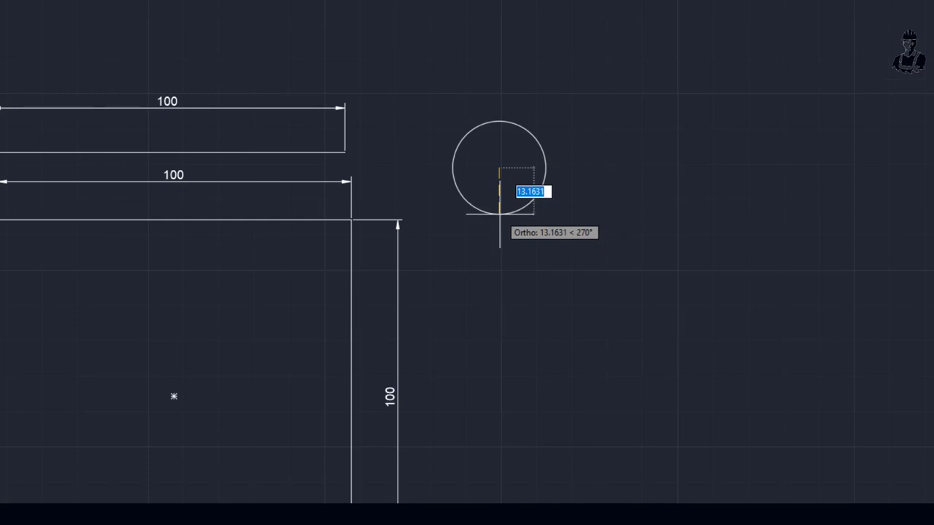
text(10)
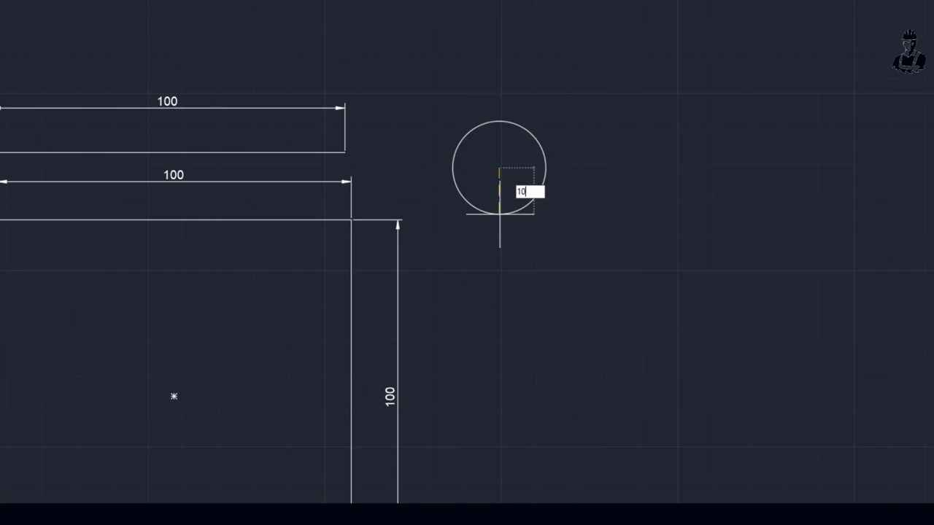
key(Return)
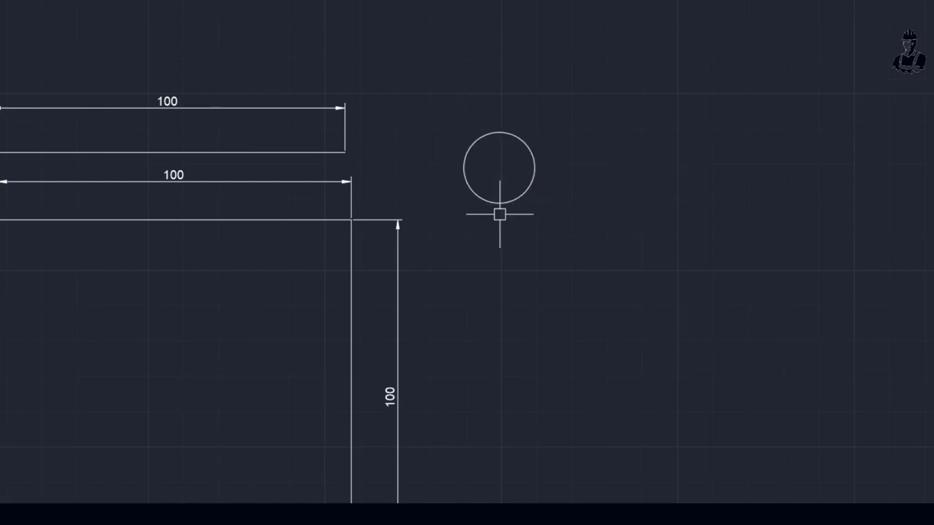
scroll(509, 164, up, 3)
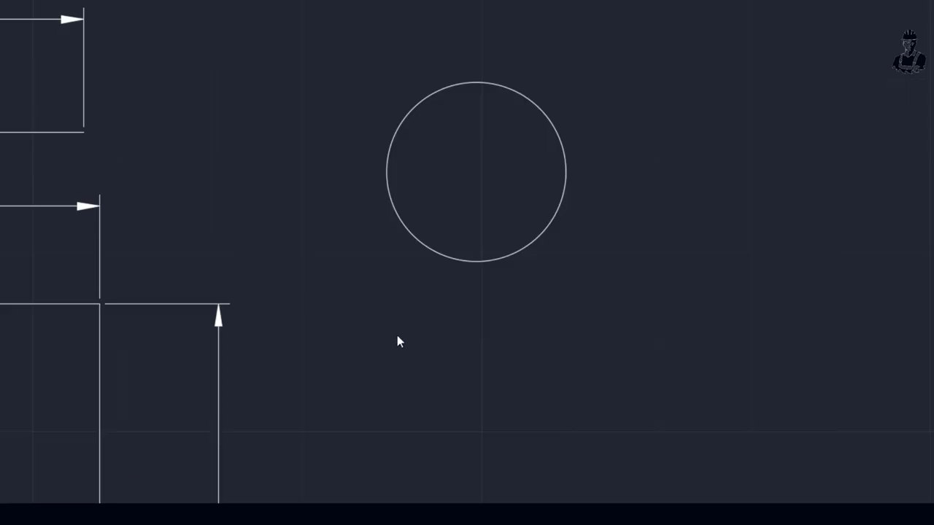
scroll(397, 337, down, 2)
scroll(494, 317, down, 2)
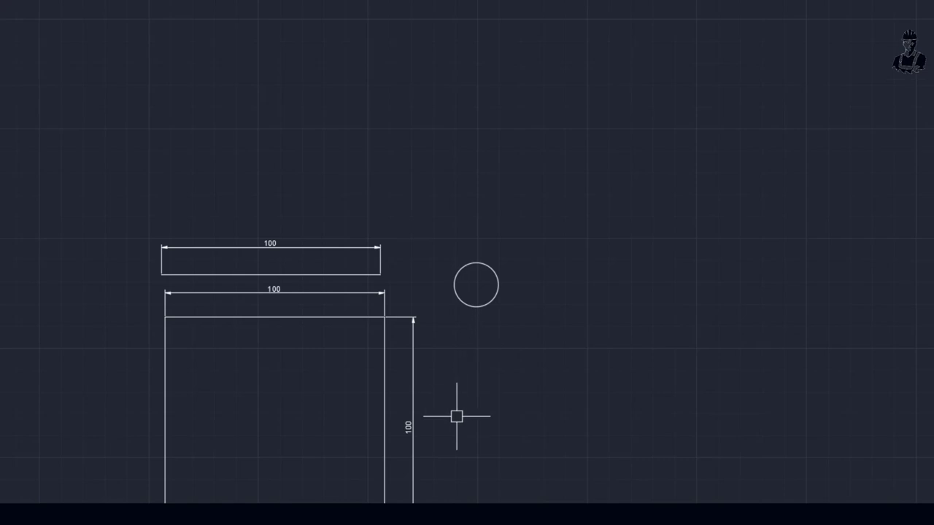
scroll(444, 426, up, 4)
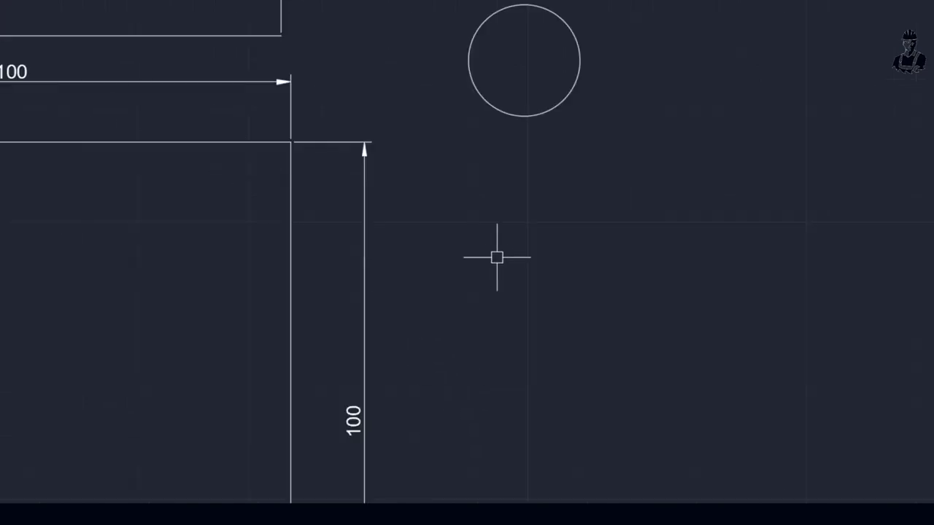
- Draw a small arc below the radius-10 circle with the ARC command
text(A)
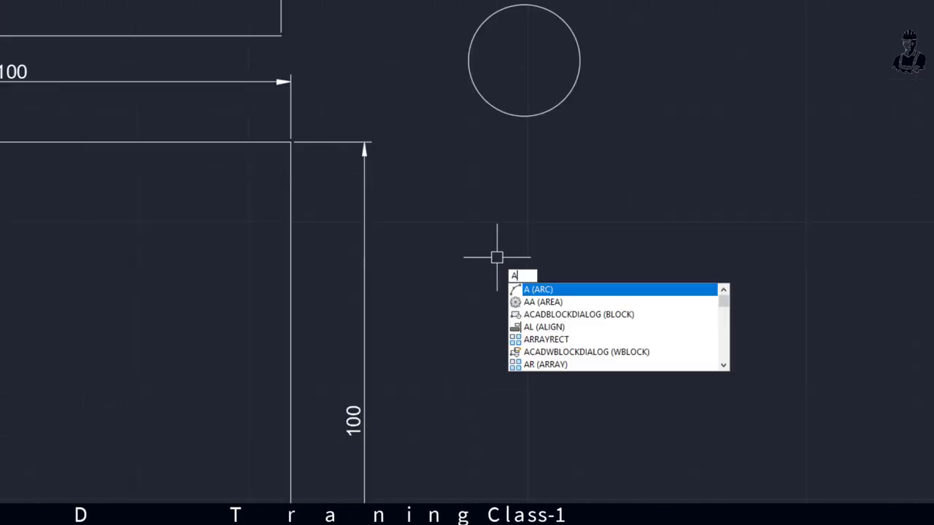
text(R)
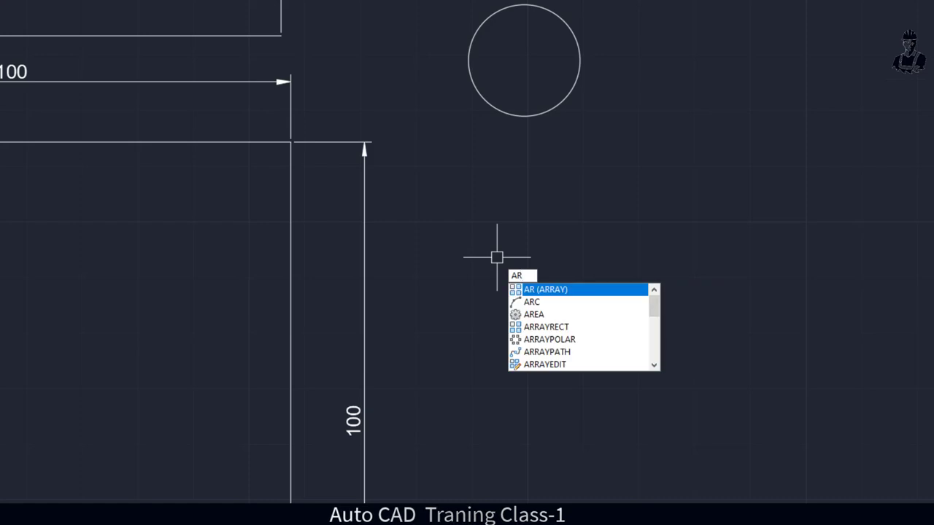
text(C)
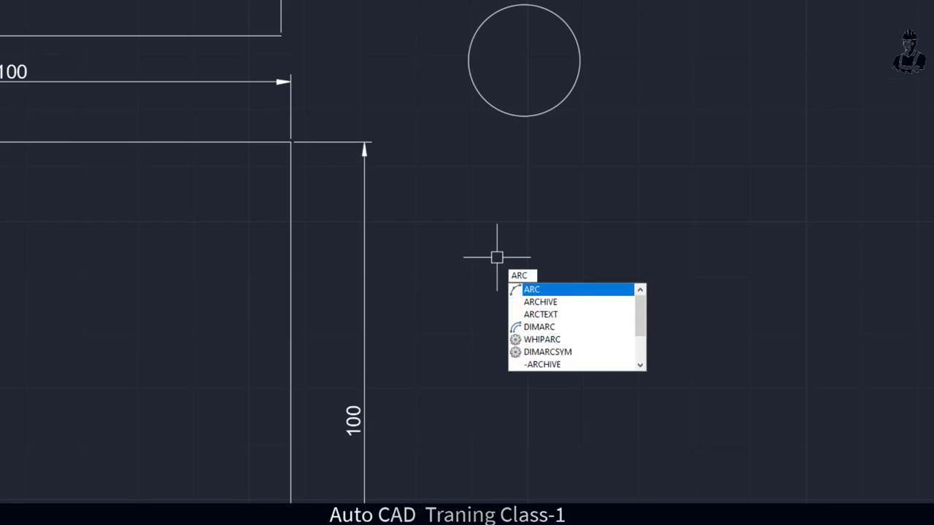
key(Return)
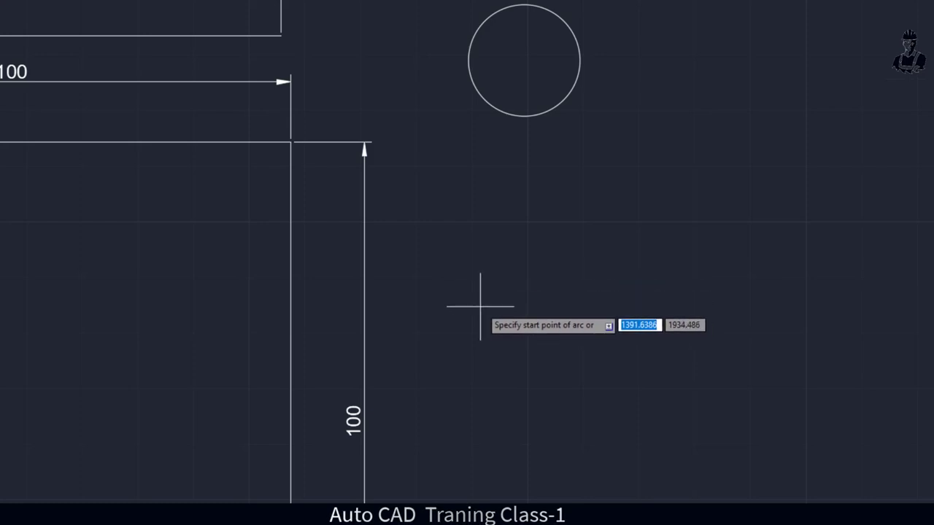
click(477, 304)
text(10)
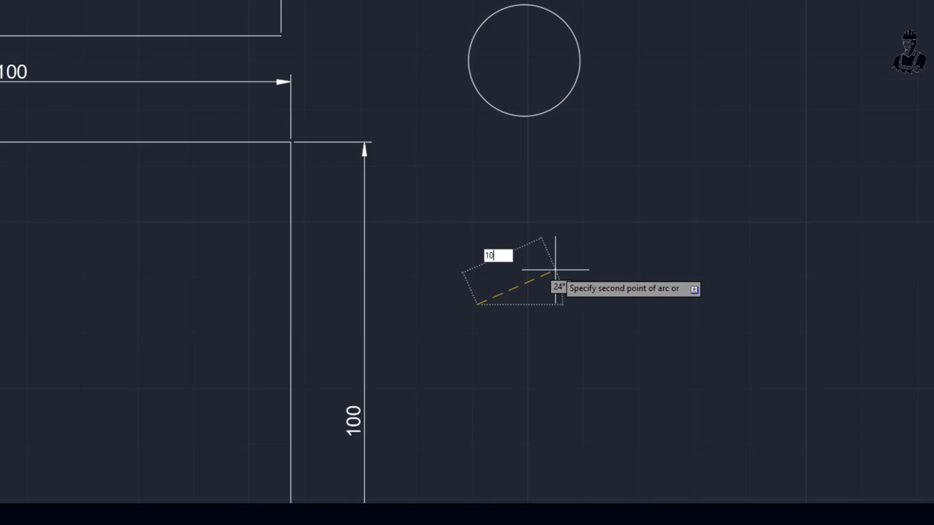
key(Return)
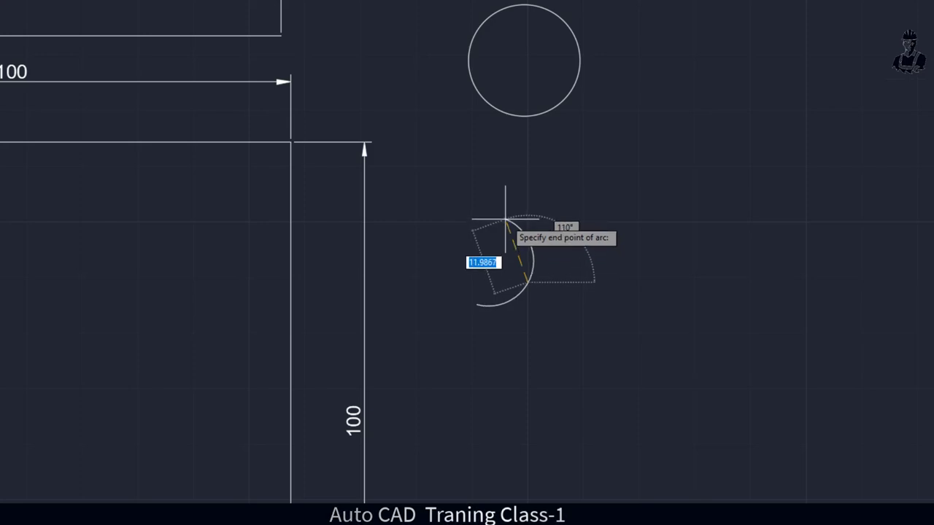
scroll(505, 219, up, 2)
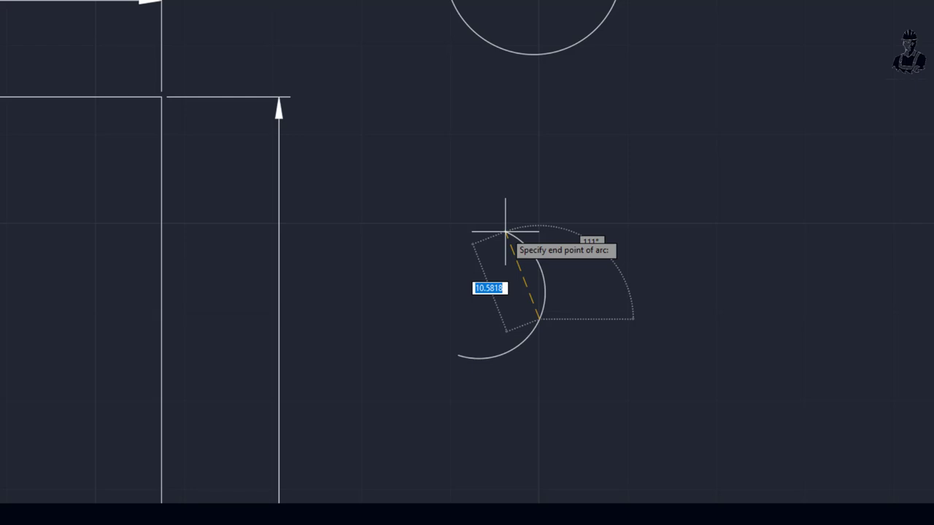
click(505, 231)
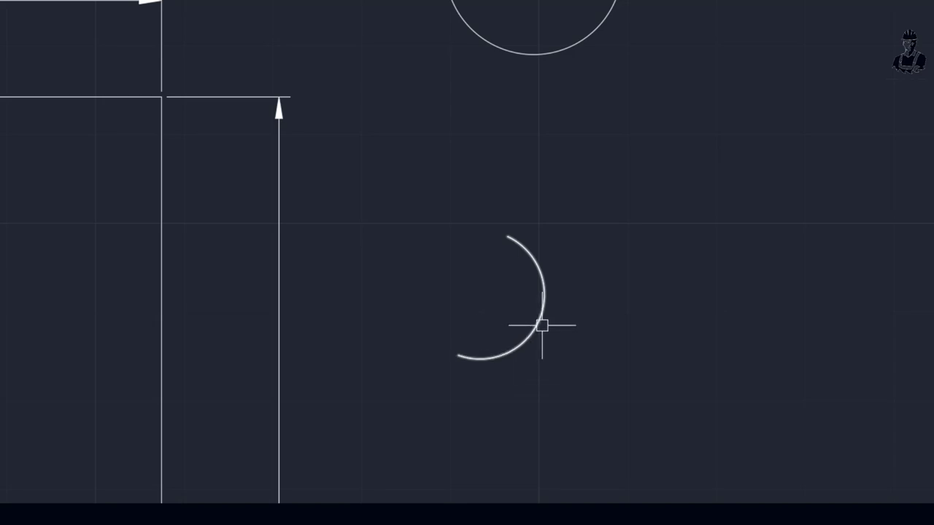
- Shorten the arc by dragging its top endpoint grip to a new position
click(533, 330)
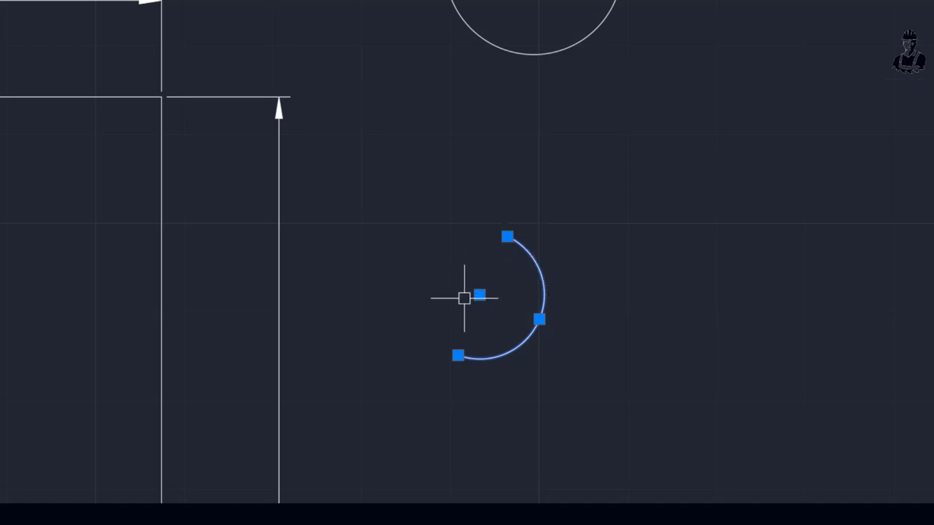
click(507, 236)
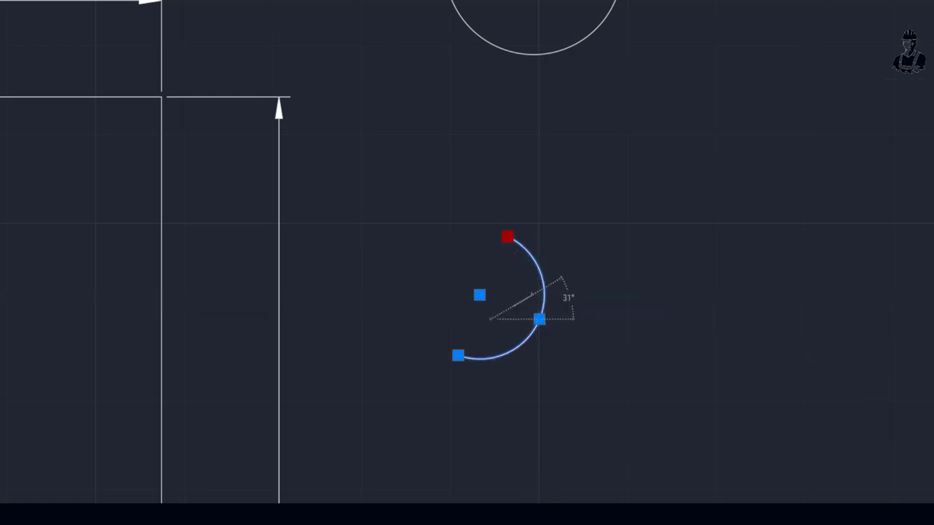
click(561, 278)
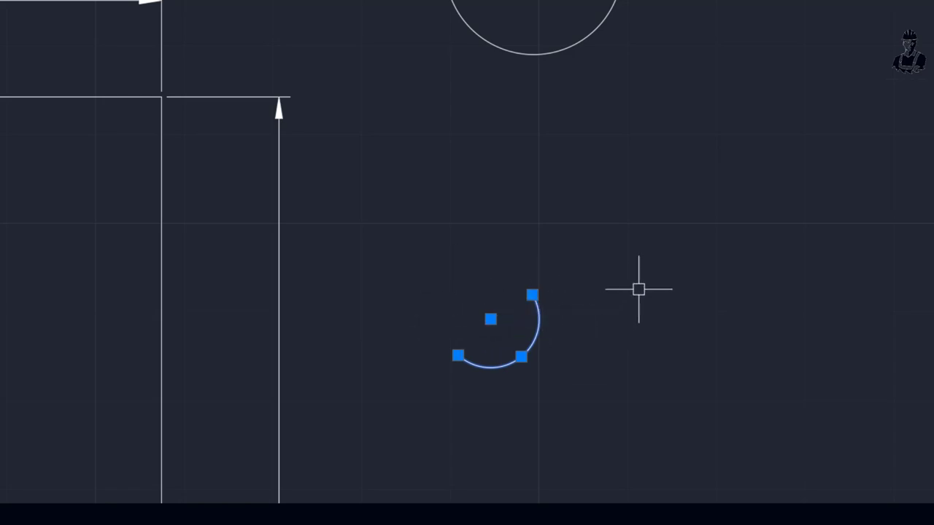
key(Escape)
- Window-select the arc and delete it
click(515, 361)
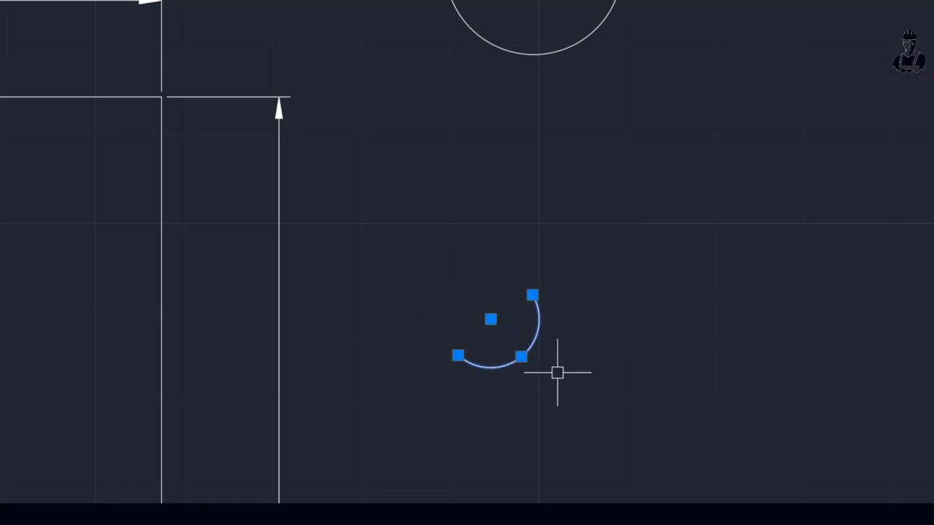
key(Escape)
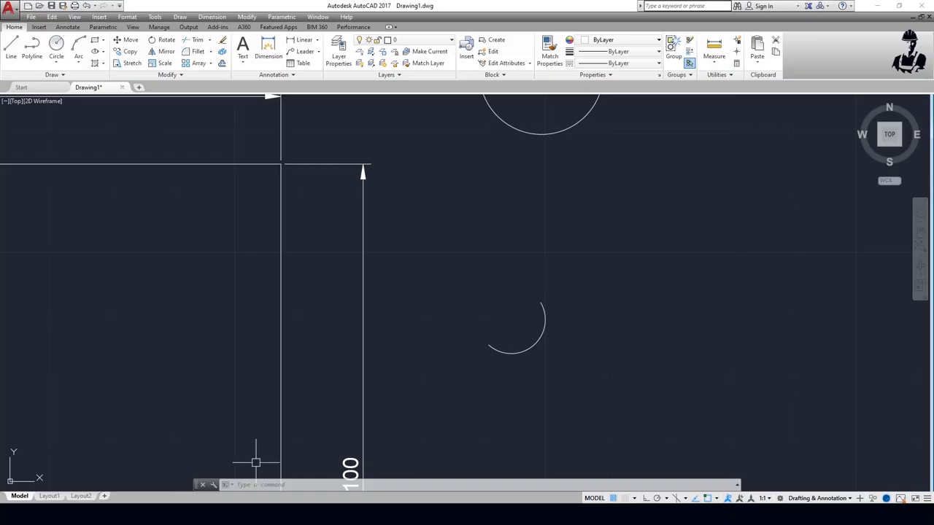
scroll(408, 354, down, 5)
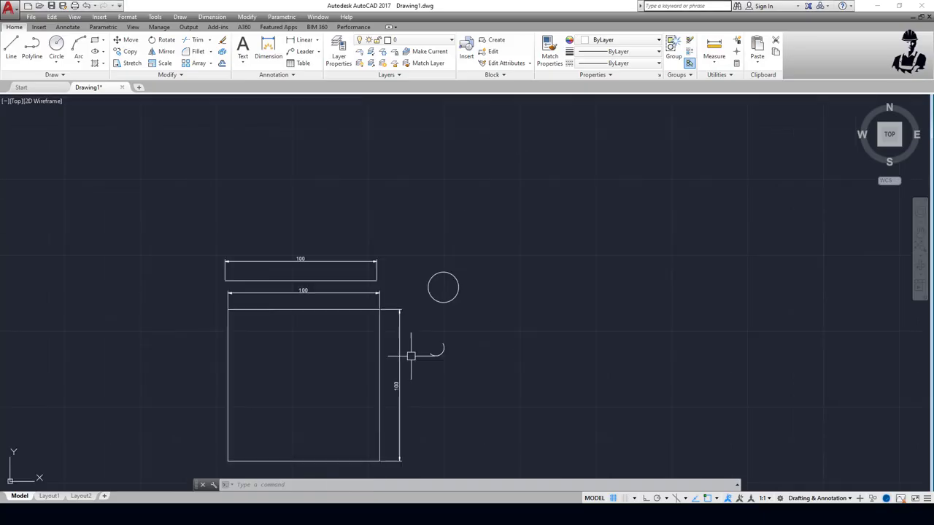
click(466, 381)
click(434, 346)
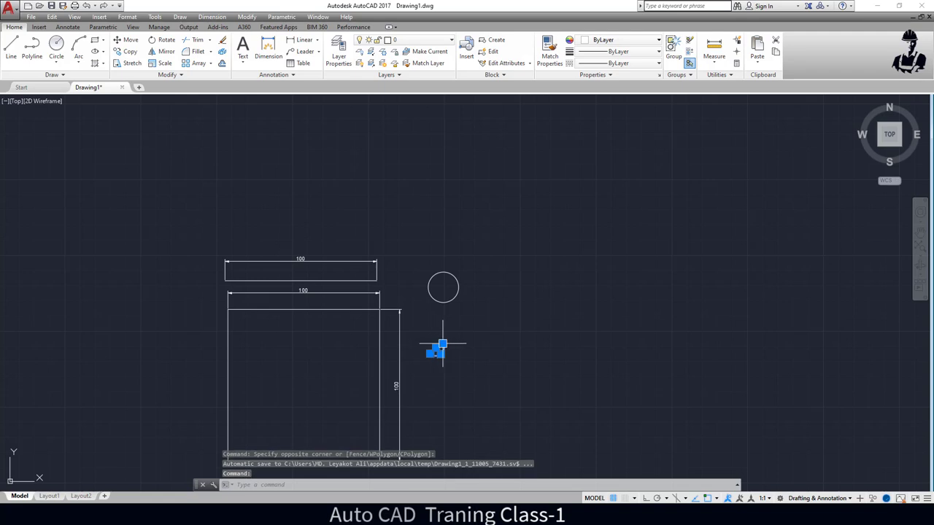
key(Delete)
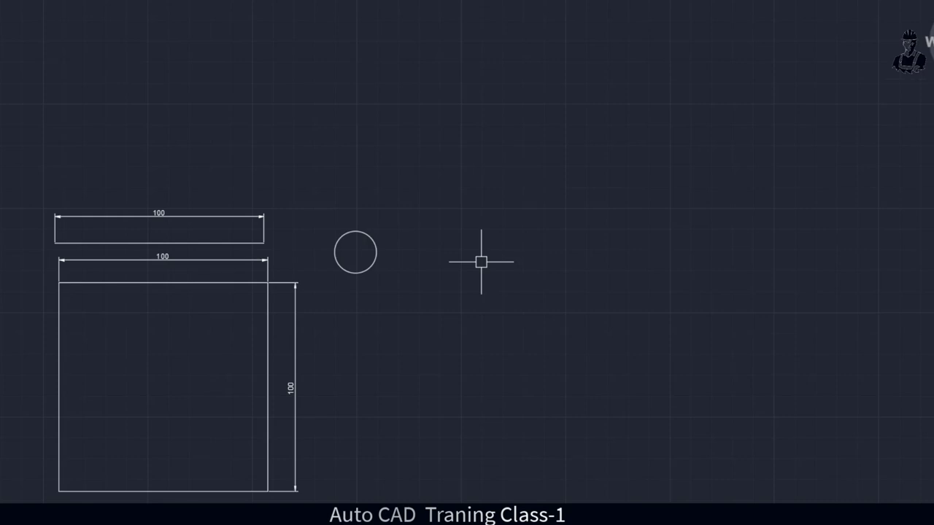
- Draw a 100 × 120 rectangle with REC, its left edge crossing the circle
text(ReC)
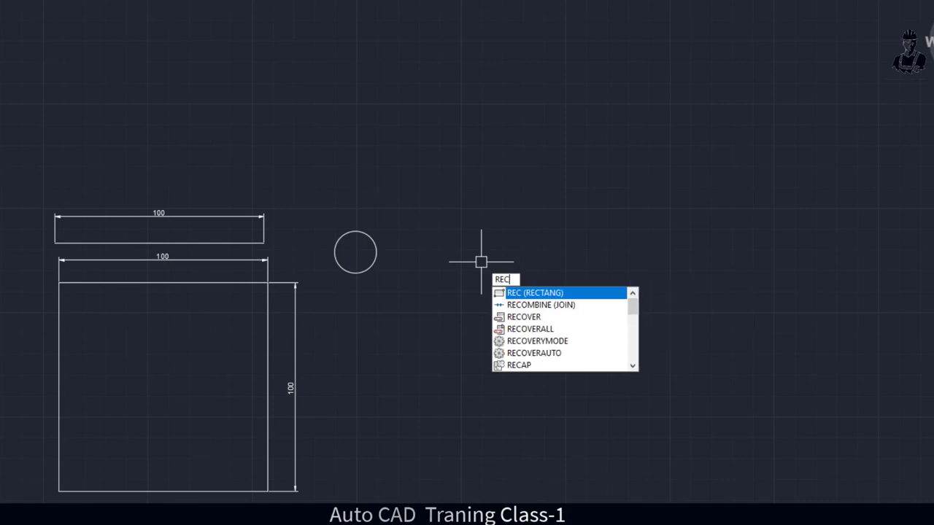
key(Return)
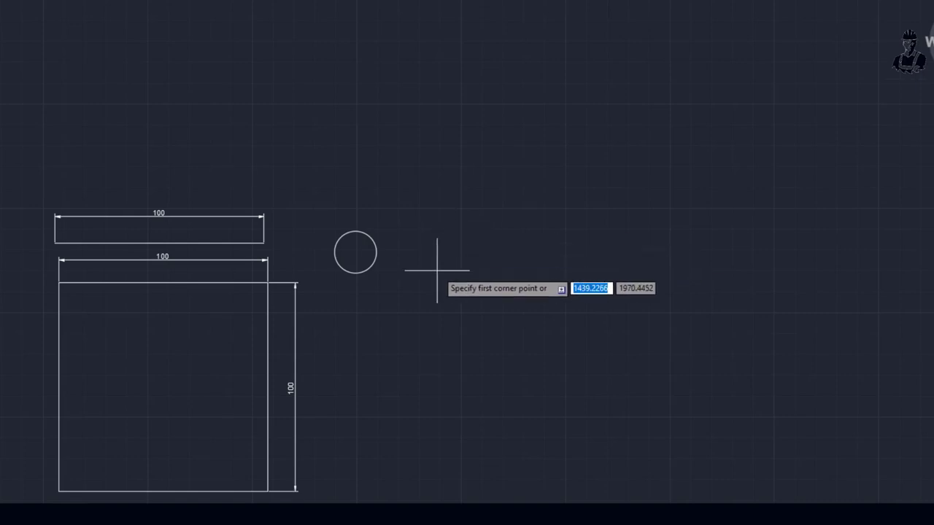
click(356, 314)
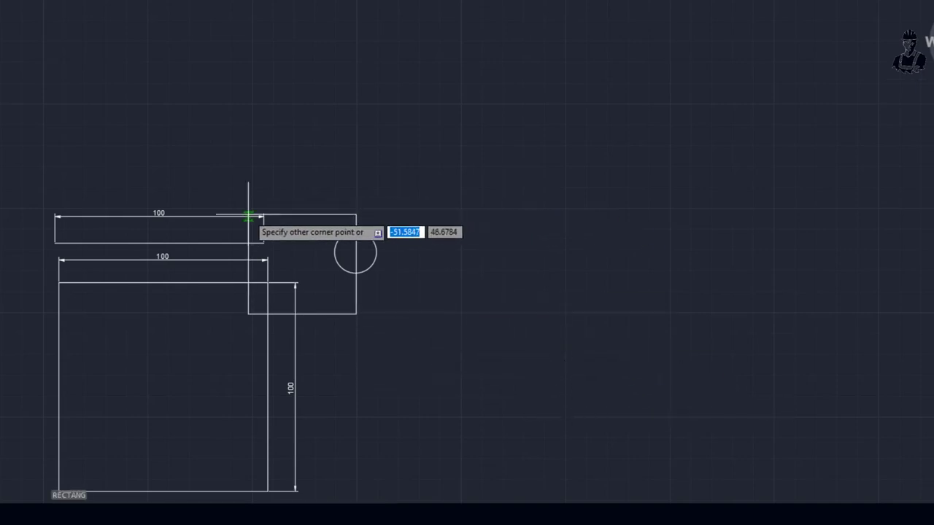
key(Escape)
key(Return)
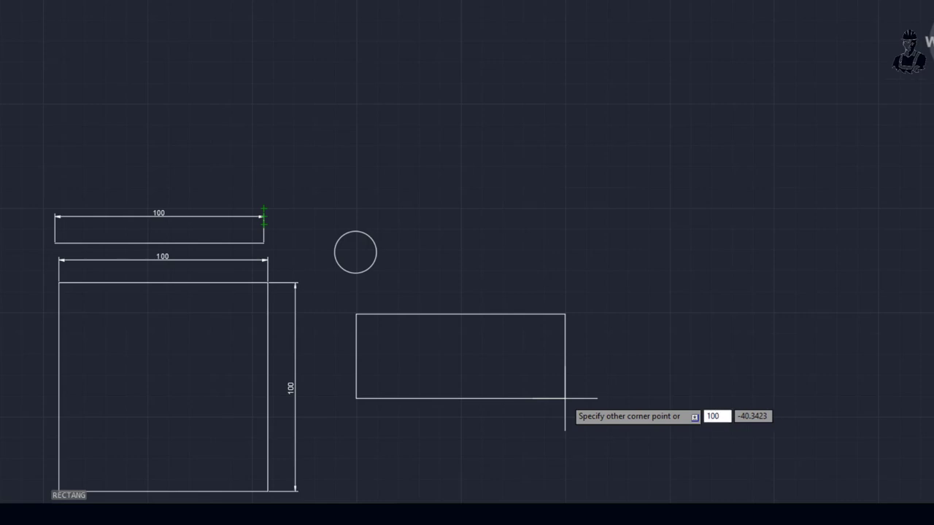
key(Tab)
text(120)
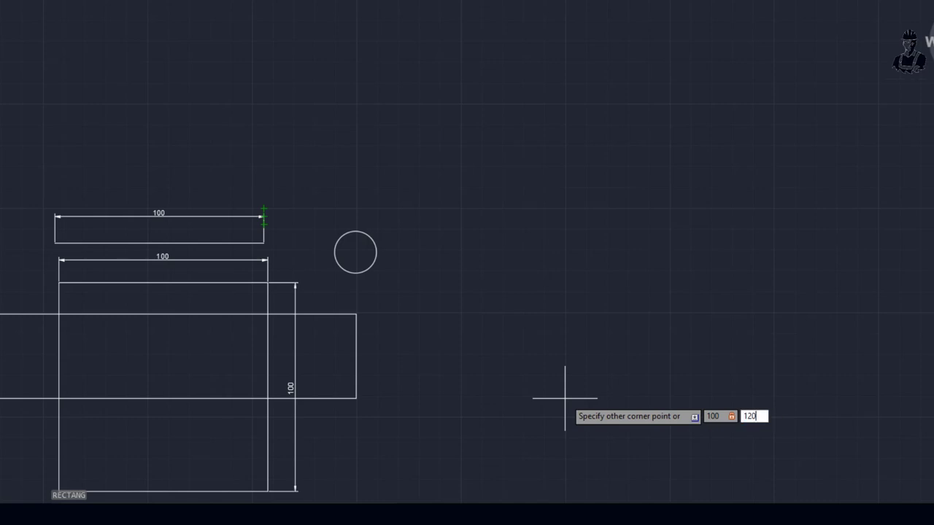
key(Return)
key(Return)
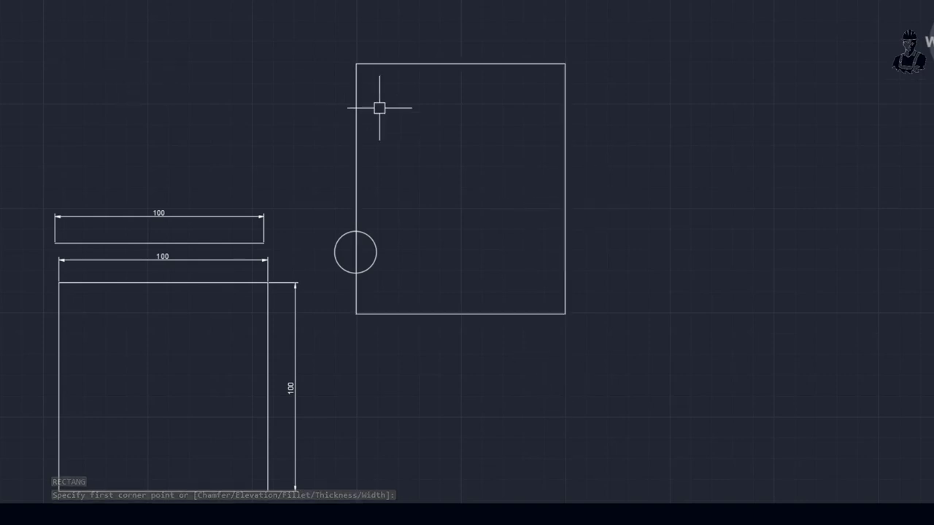
- Dimension the new rectangle's right side as 120 and its top edge as 100
click(119, 6)
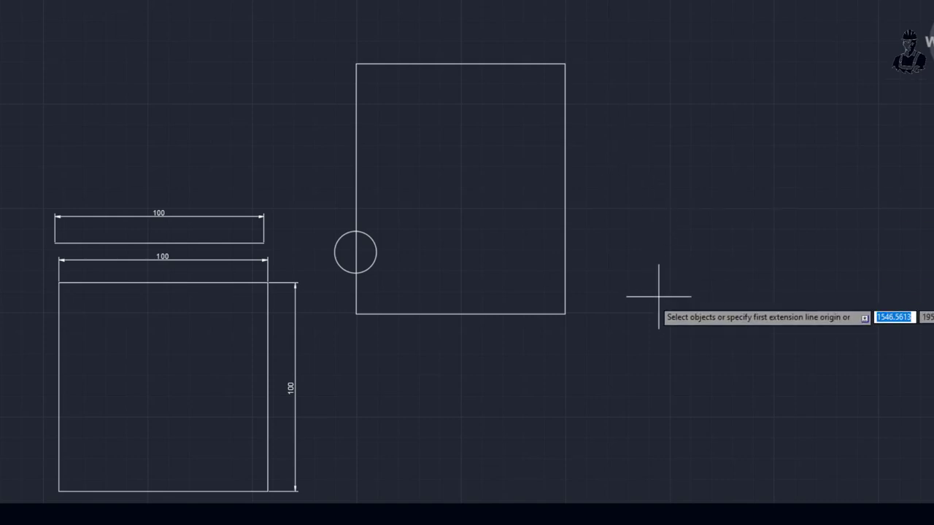
click(564, 315)
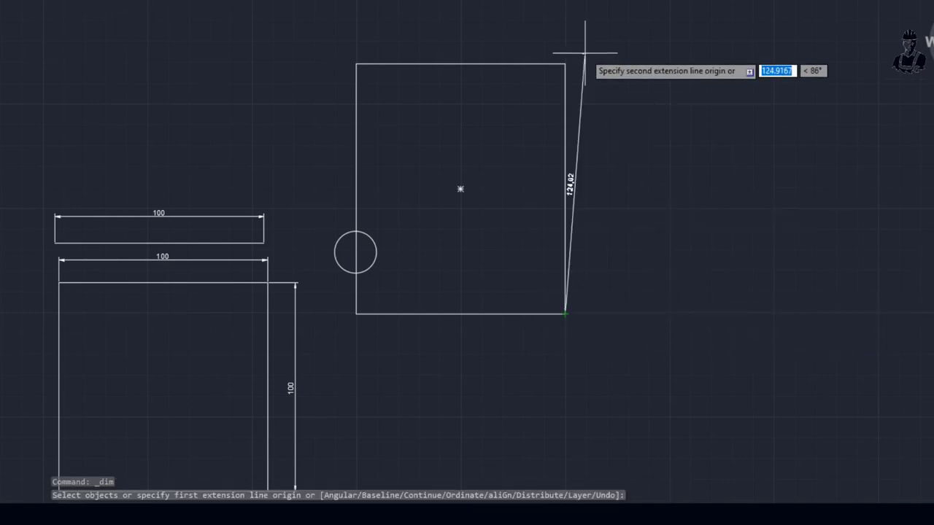
click(565, 63)
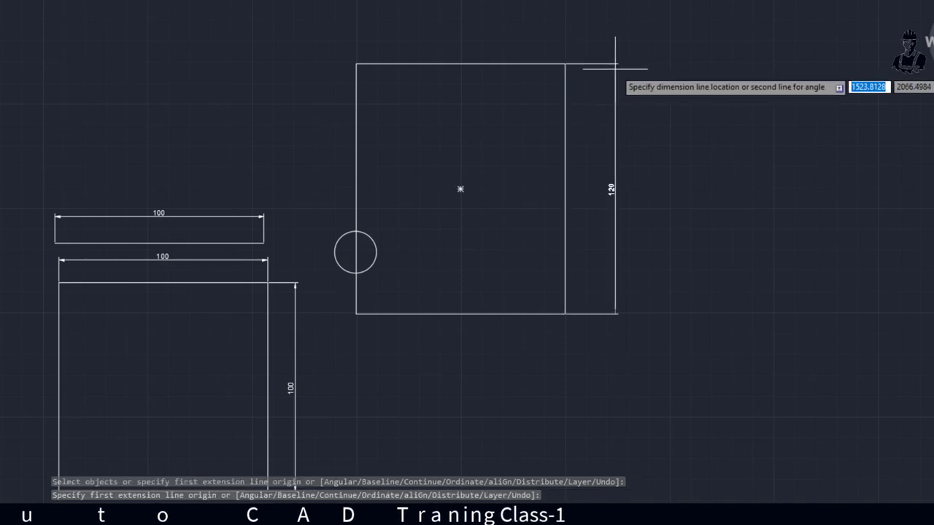
click(614, 67)
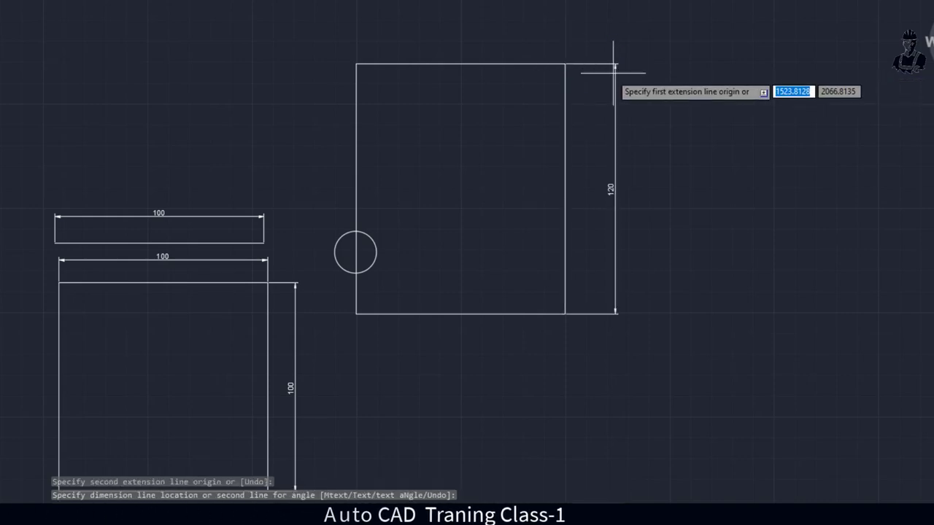
click(356, 63)
click(564, 64)
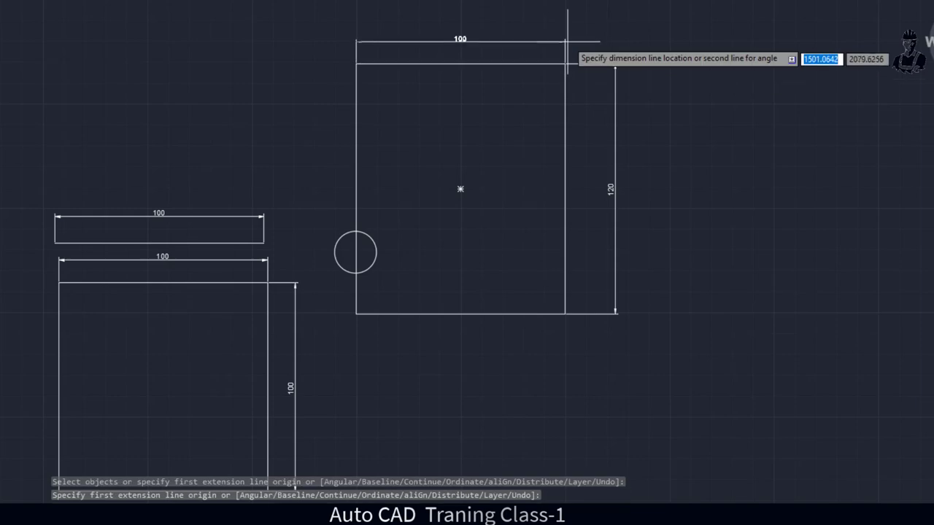
click(563, 38)
scroll(536, 24, up, 7)
scroll(510, 25, down, 5)
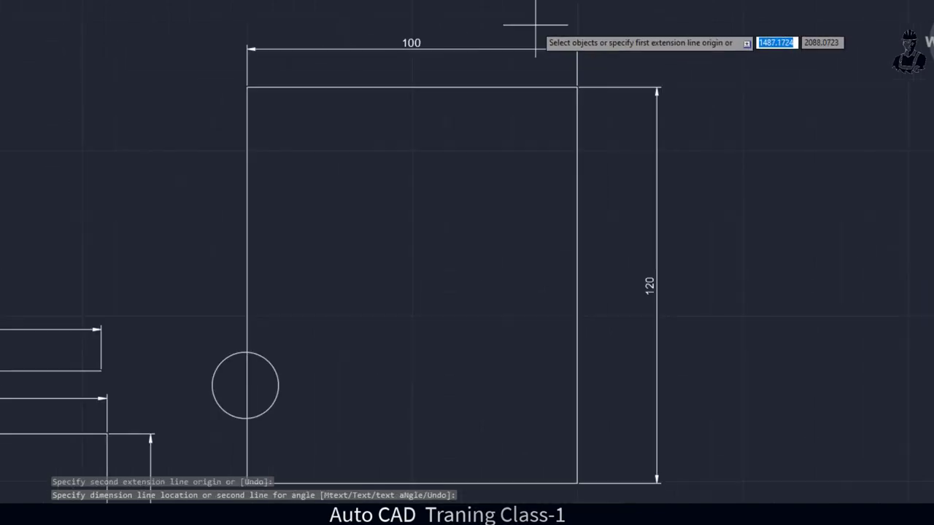
scroll(537, 129, down, 5)
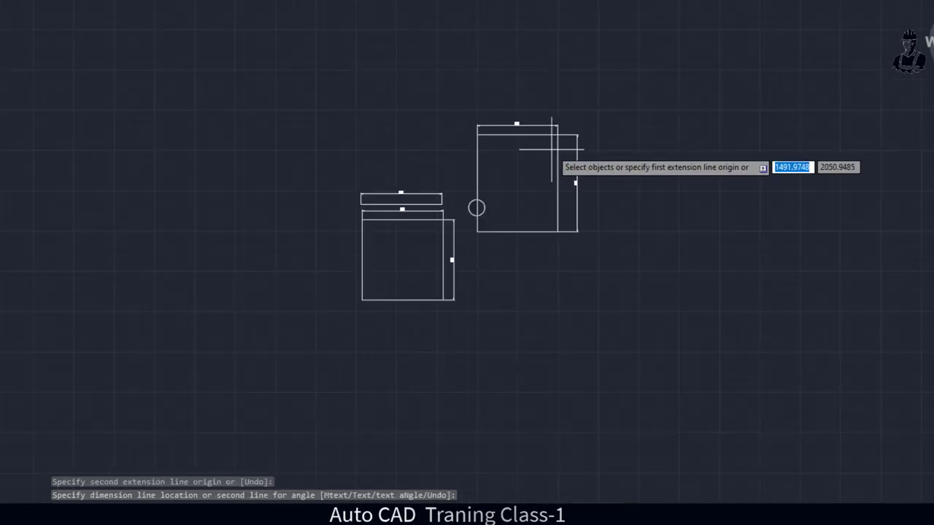
key(Escape)
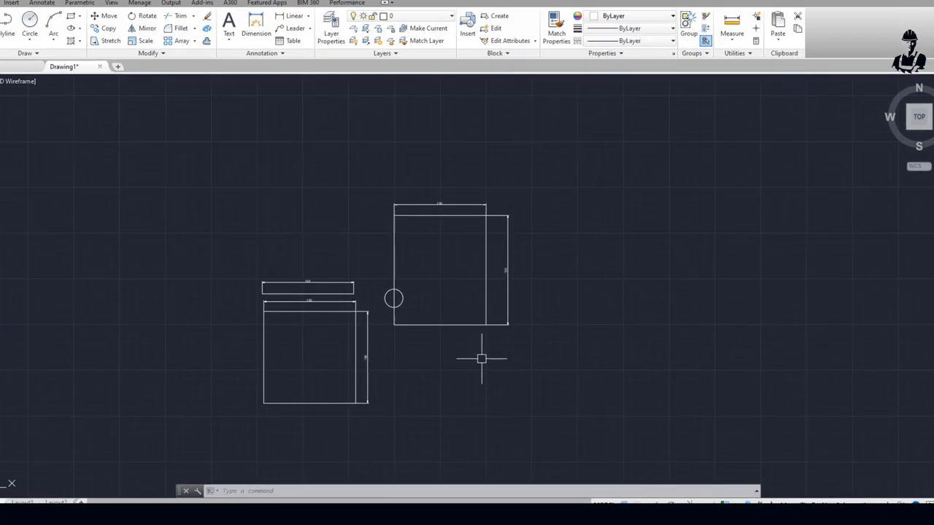
text(P)
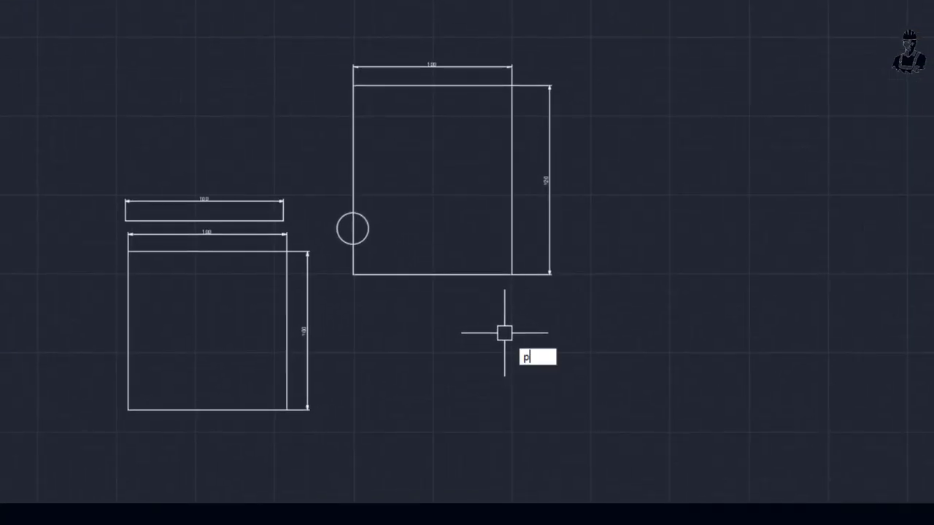
text(OL)
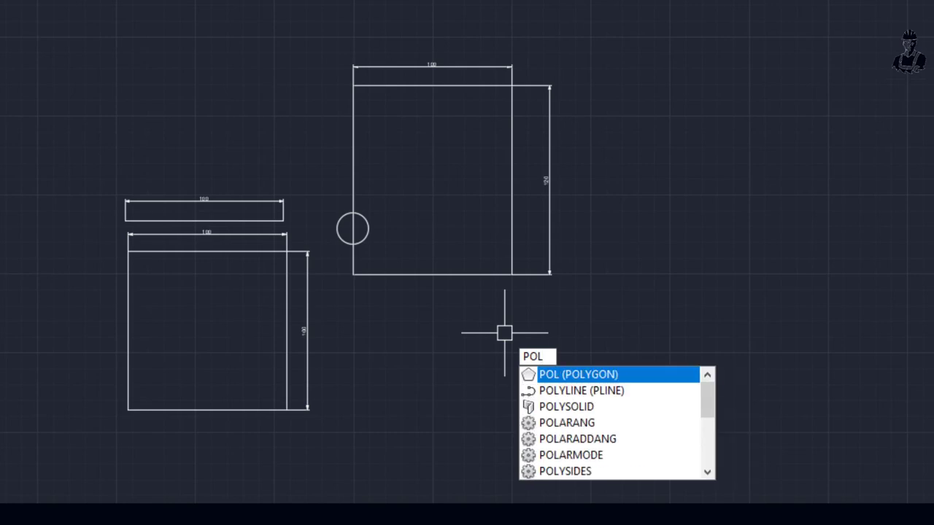
- Draw a six-sided polygon inscribed in a circle of radius 10 below the rectangle
key(Return)
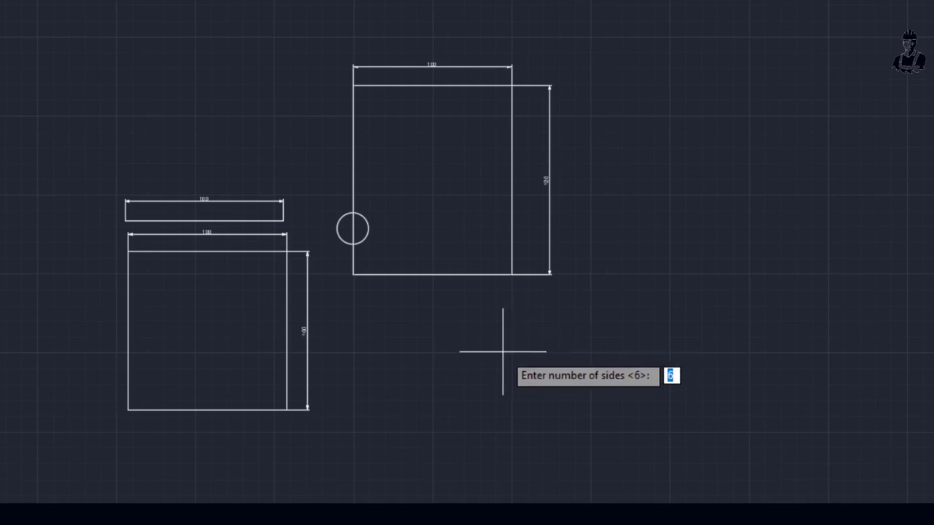
key(Return)
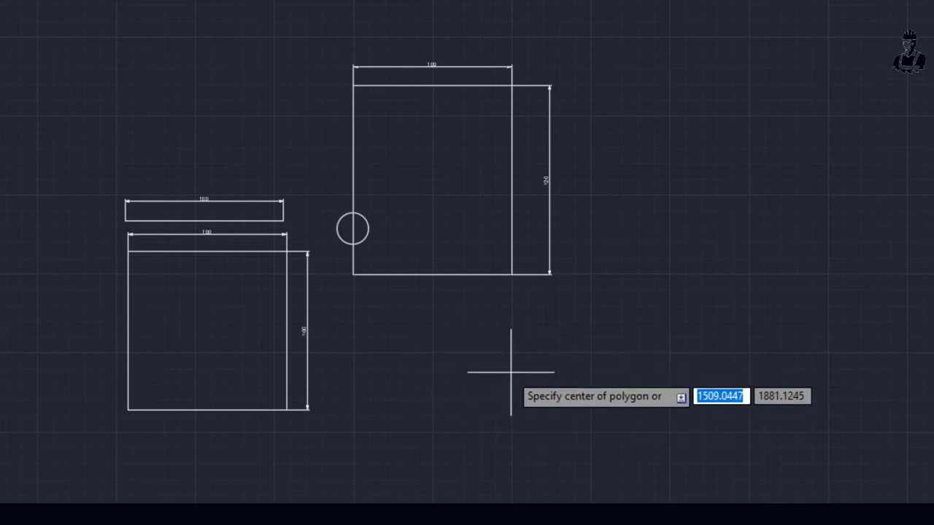
click(469, 372)
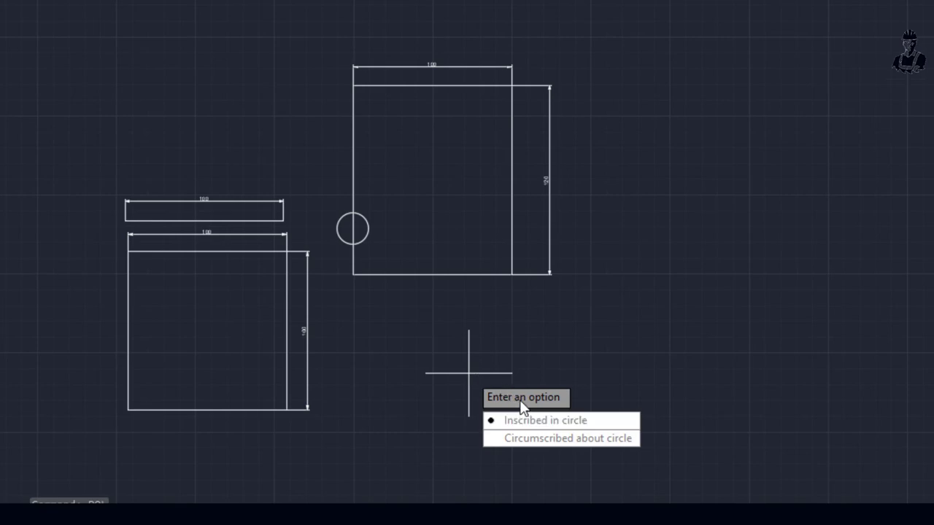
click(530, 421)
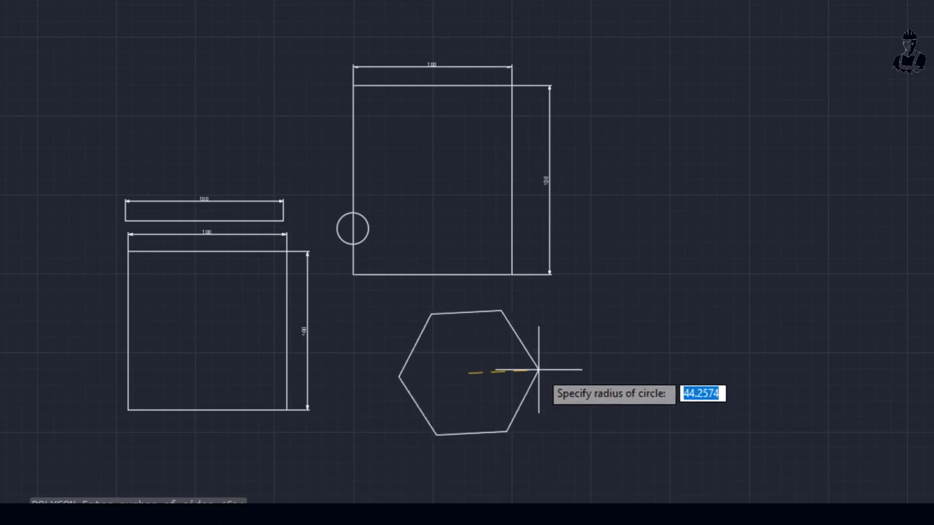
text(10)
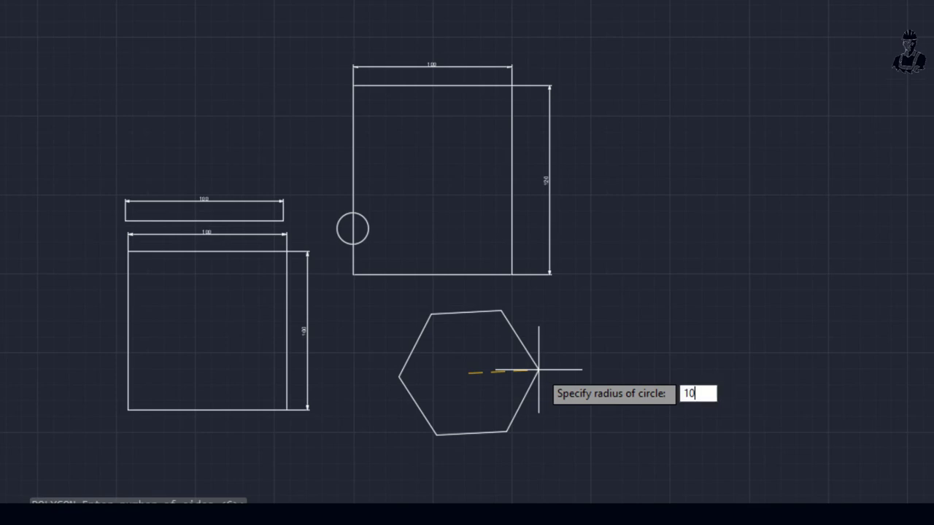
key(Return)
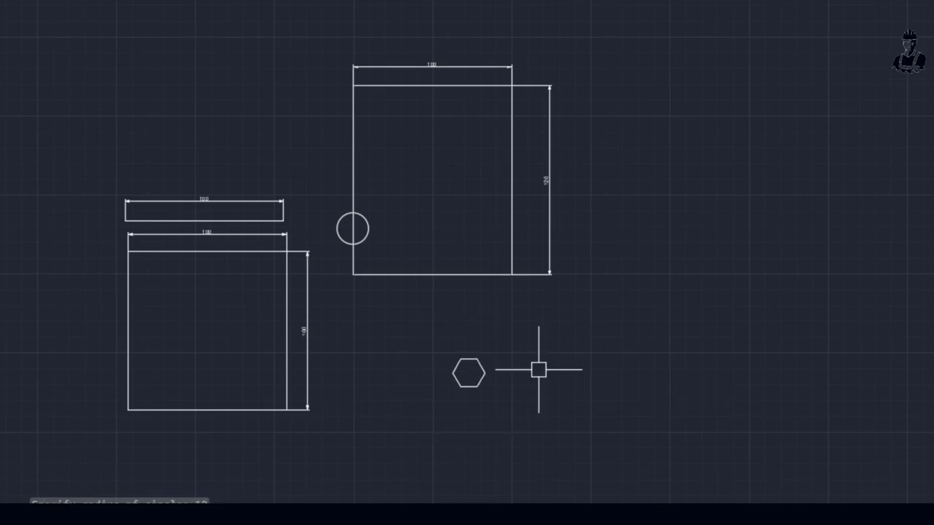
scroll(455, 377, up, 3)
scroll(457, 378, up, 2)
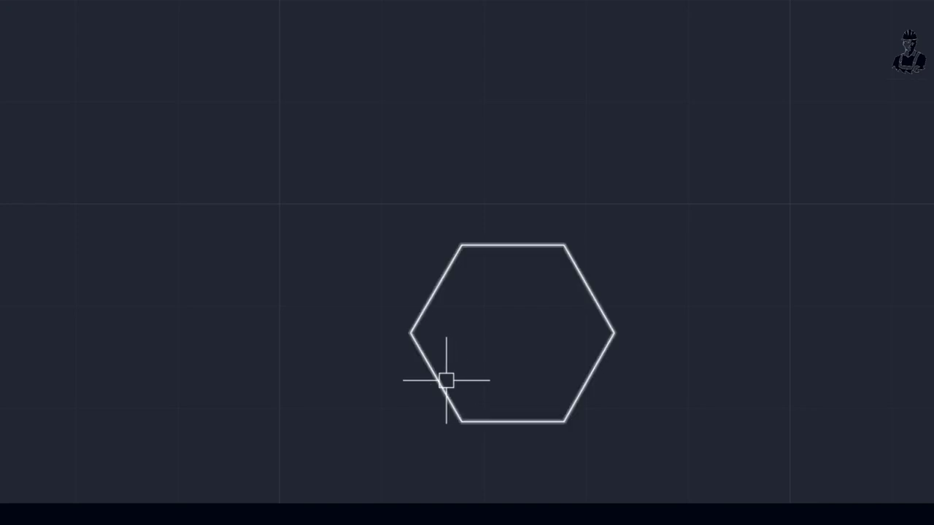
- Add two 10 dimensions to the hexagon, on its top edge and upper-right edge
click(447, 380)
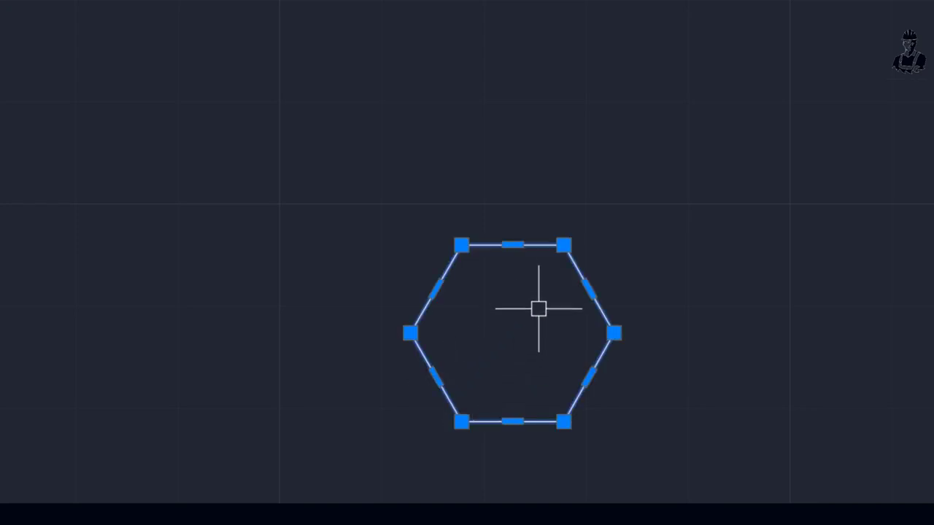
key(Escape)
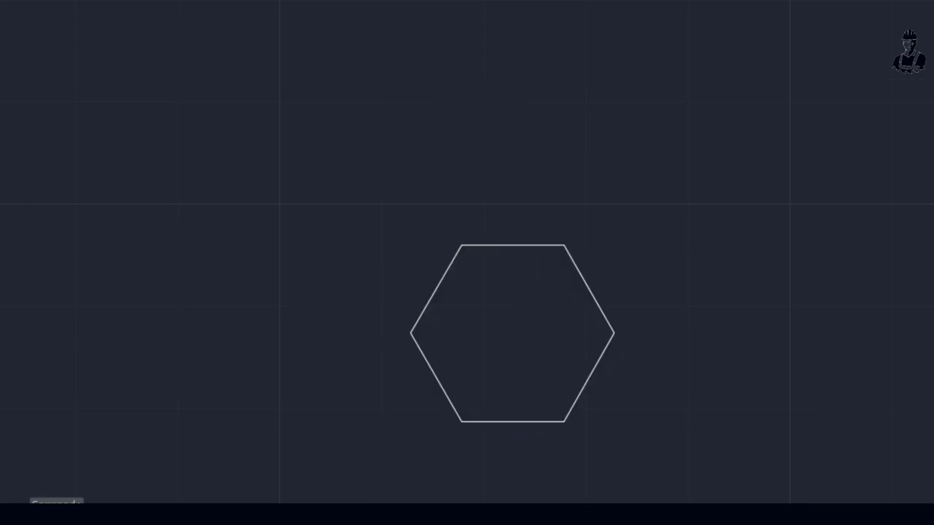
text(dim)
key(Return)
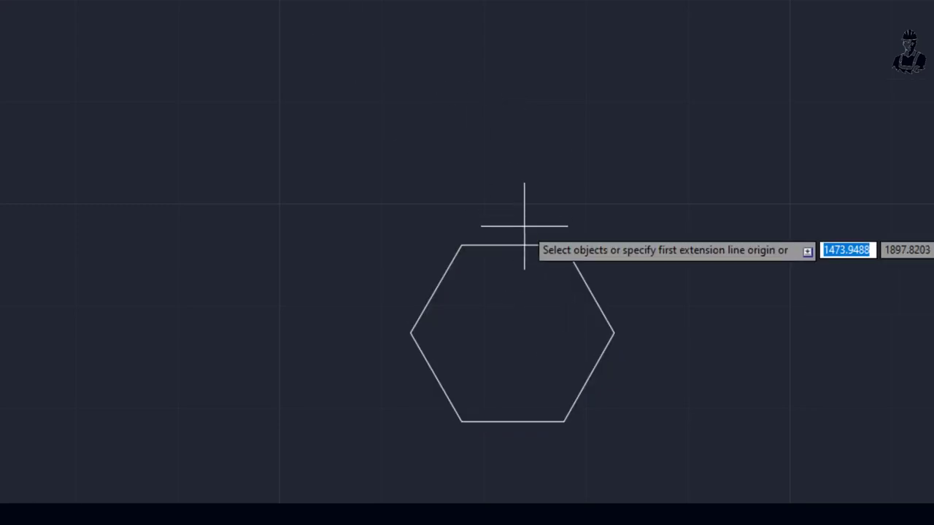
click(461, 245)
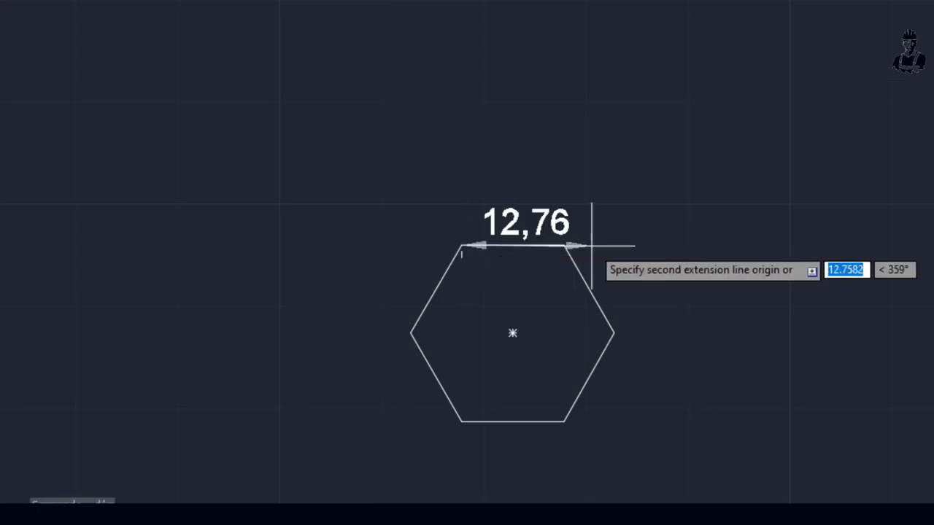
click(564, 245)
click(565, 213)
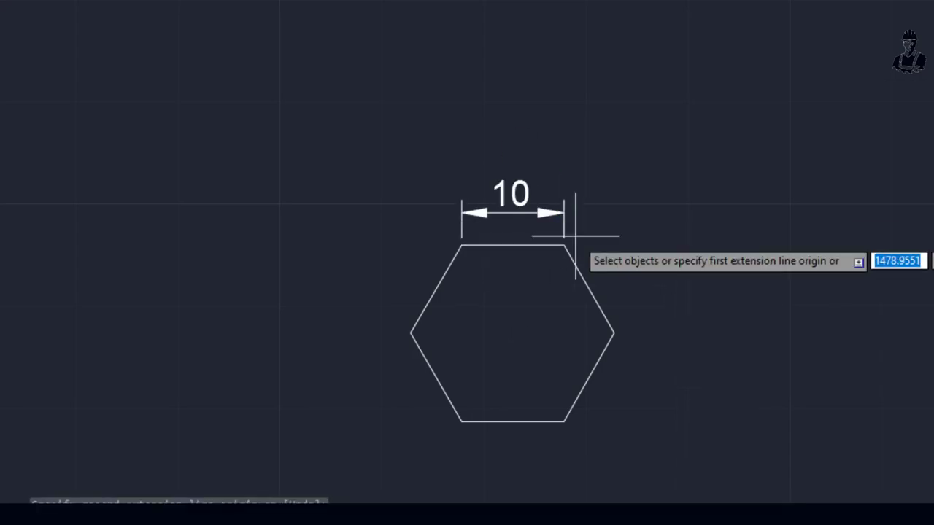
click(565, 245)
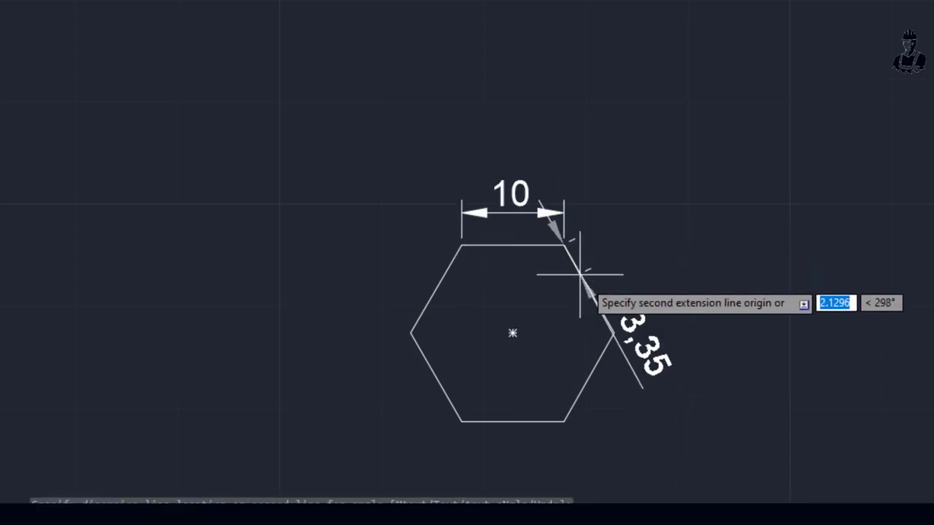
click(614, 332)
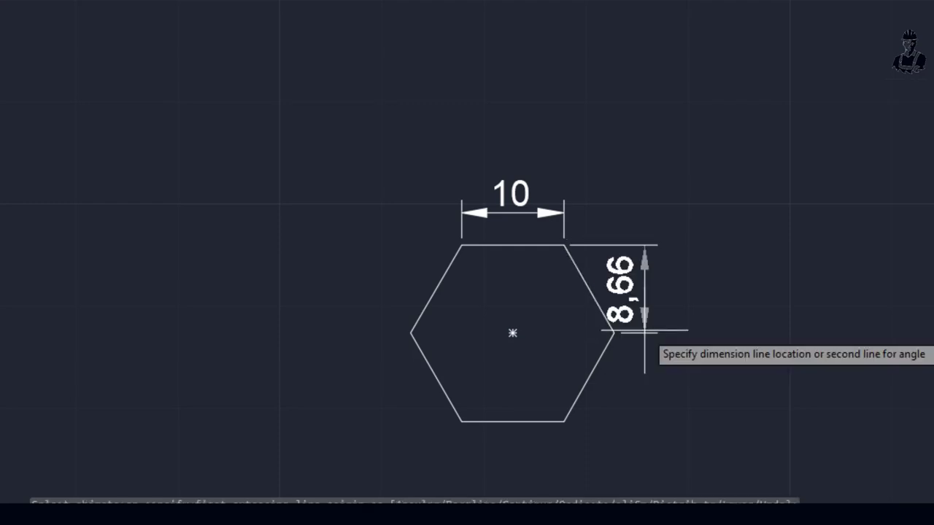
click(632, 299)
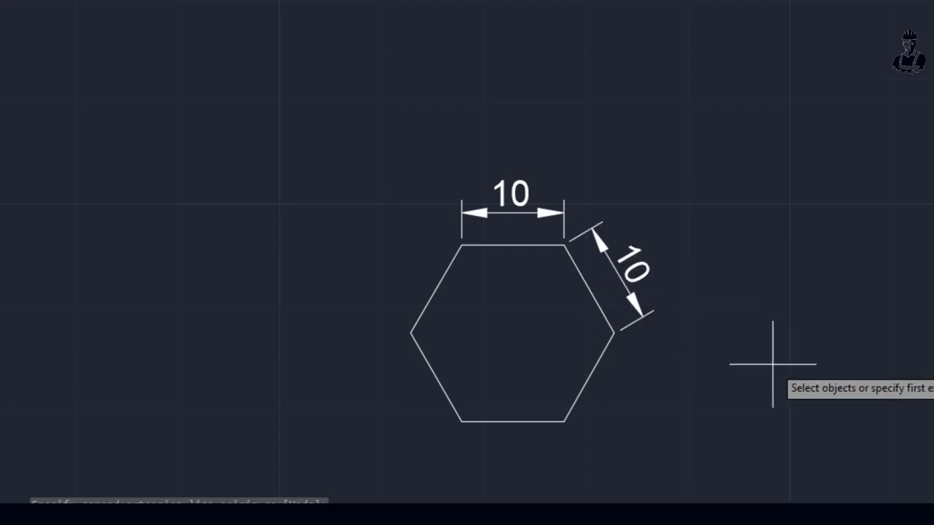
scroll(531, 323, down, 5)
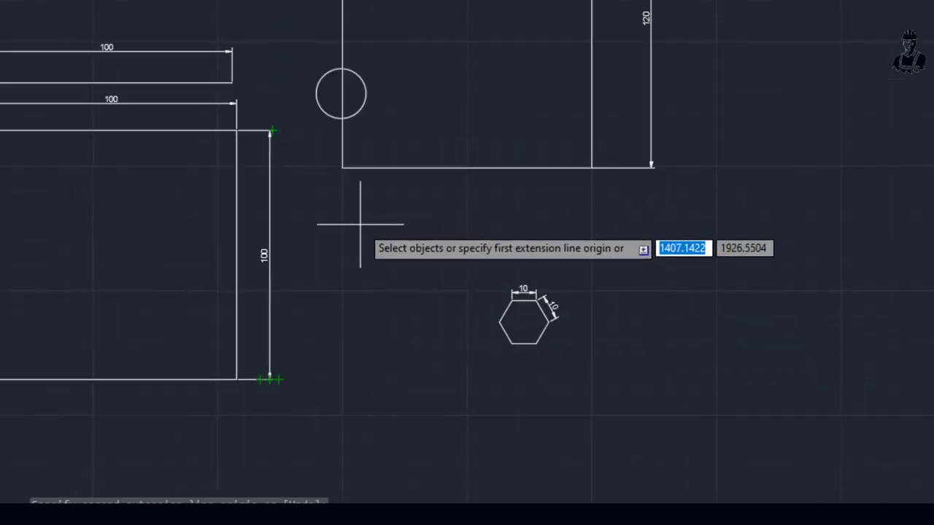
key(Escape)
scroll(455, 338, up, 4)
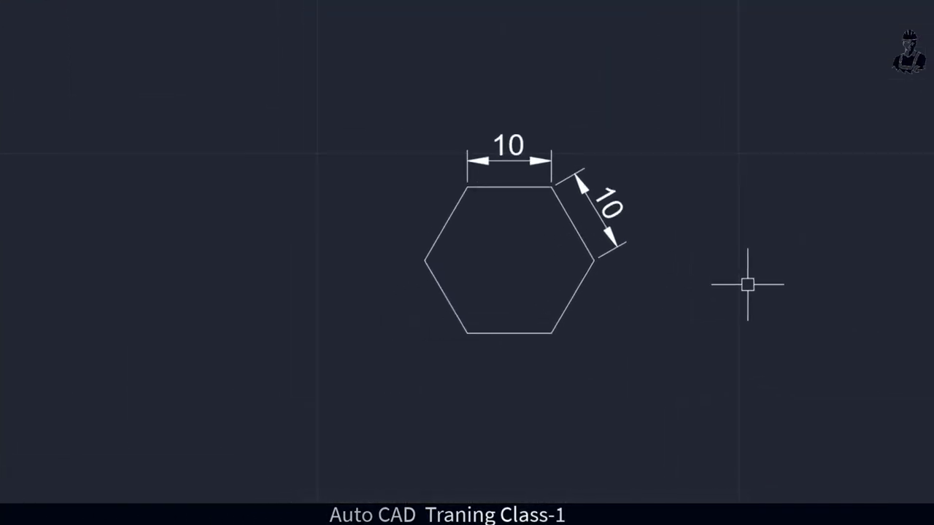
- Start a polygon with POL and give it 12 sides
text(POL)
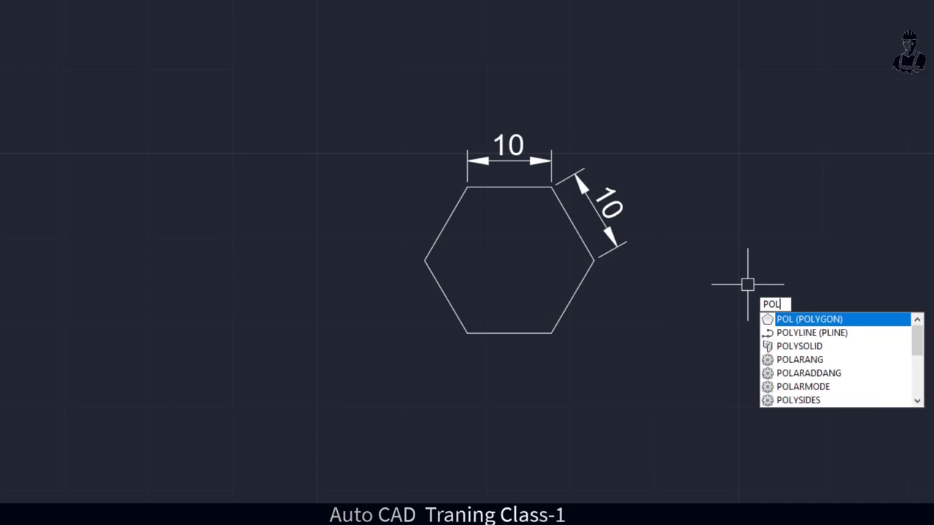
key(Return)
text(12)
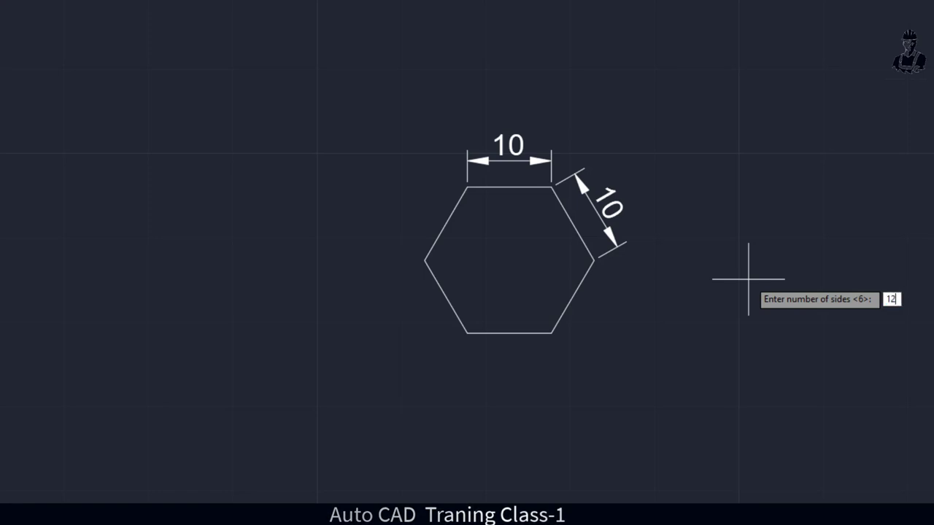
key(Return)
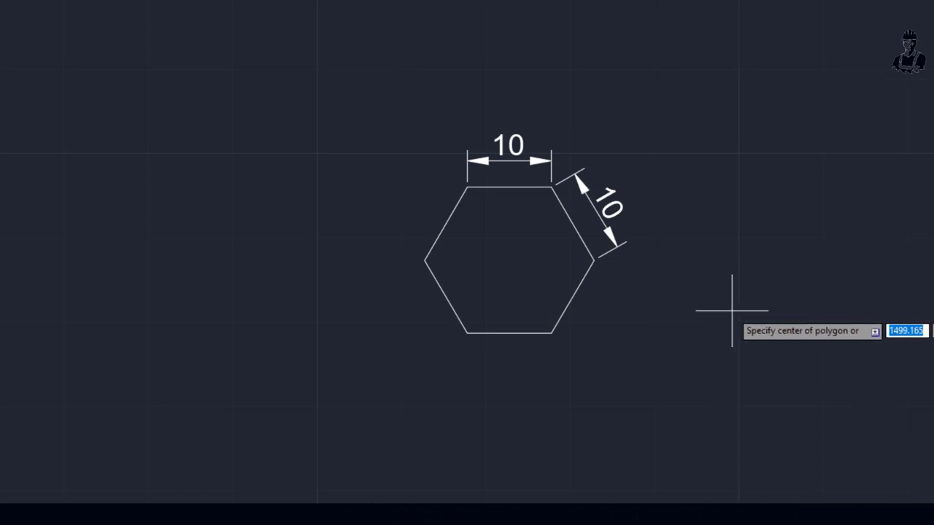
scroll(729, 307, down, 4)
scroll(730, 314, down, 2)
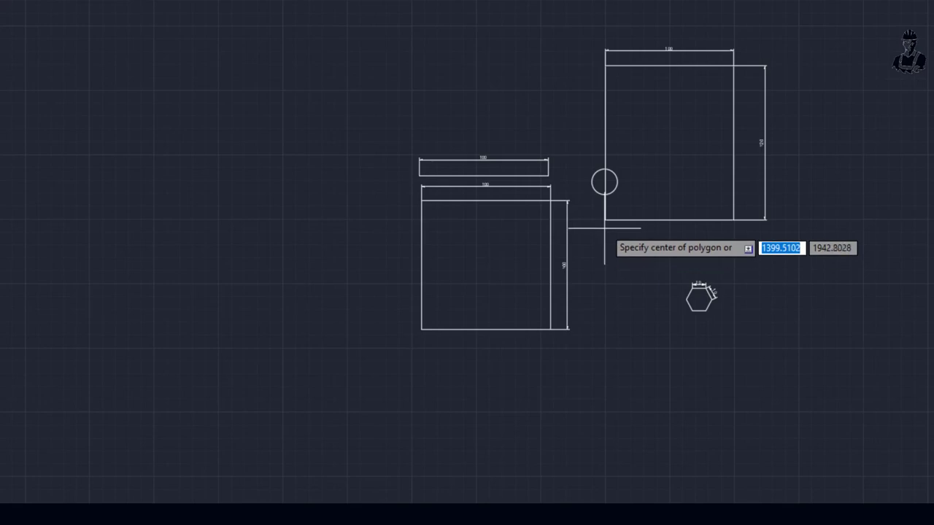
scroll(605, 222, up, 5)
scroll(604, 212, down, 3)
scroll(602, 212, down, 5)
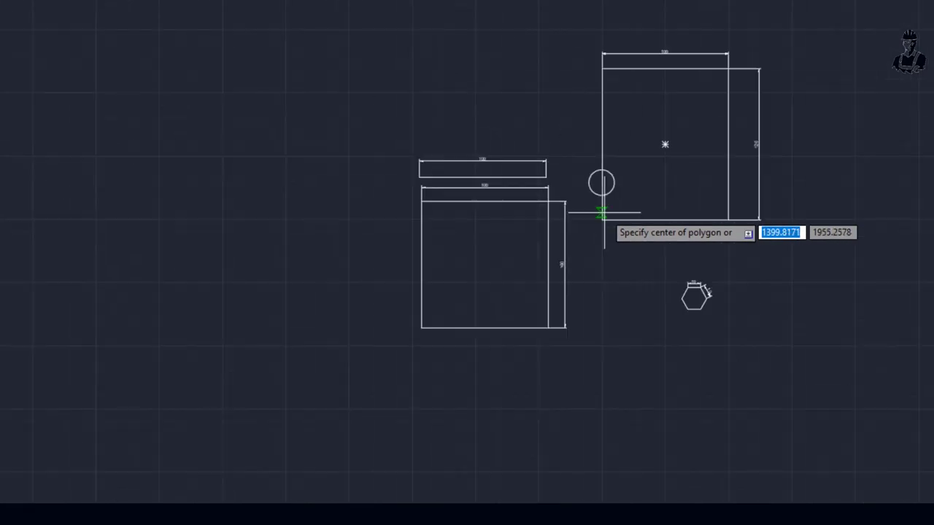
scroll(419, 326, up, 5)
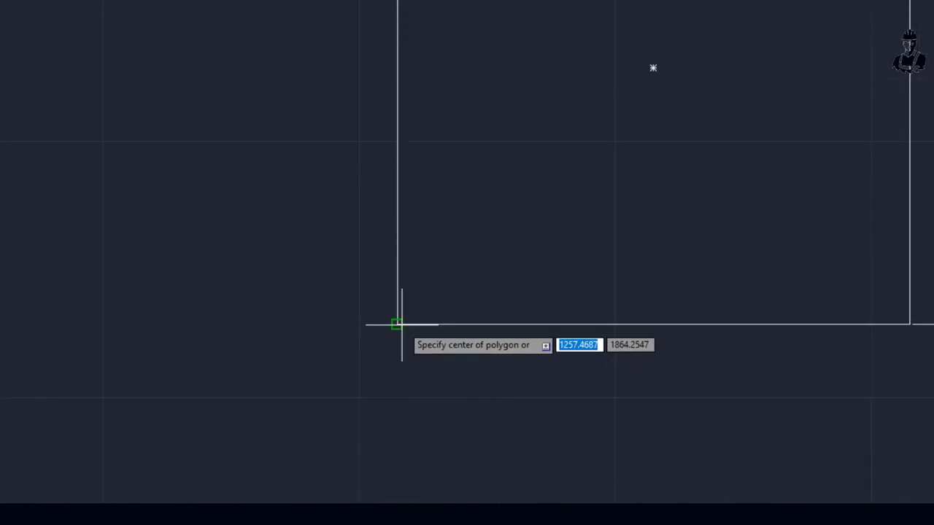
- Centre the polygon on the square's bottom-left corner, inscribed with radius 15
click(398, 323)
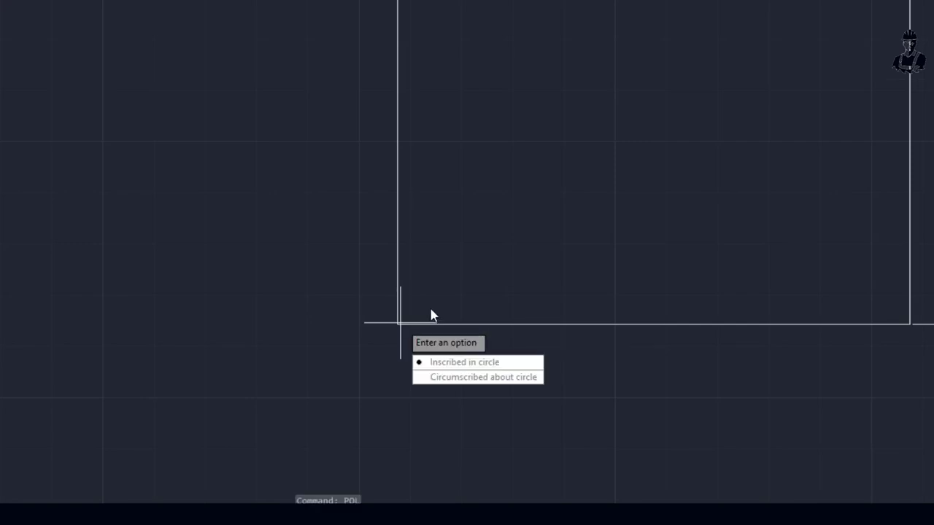
click(433, 362)
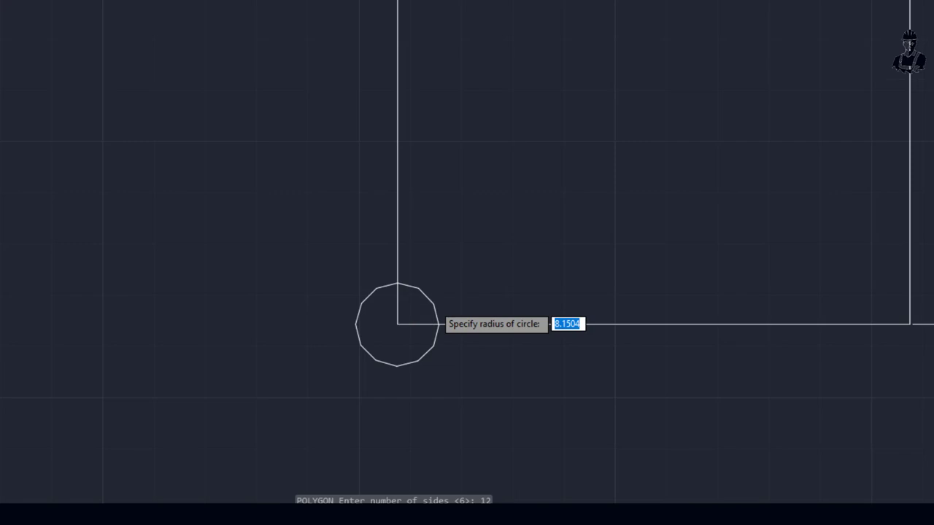
scroll(432, 306, up, 4)
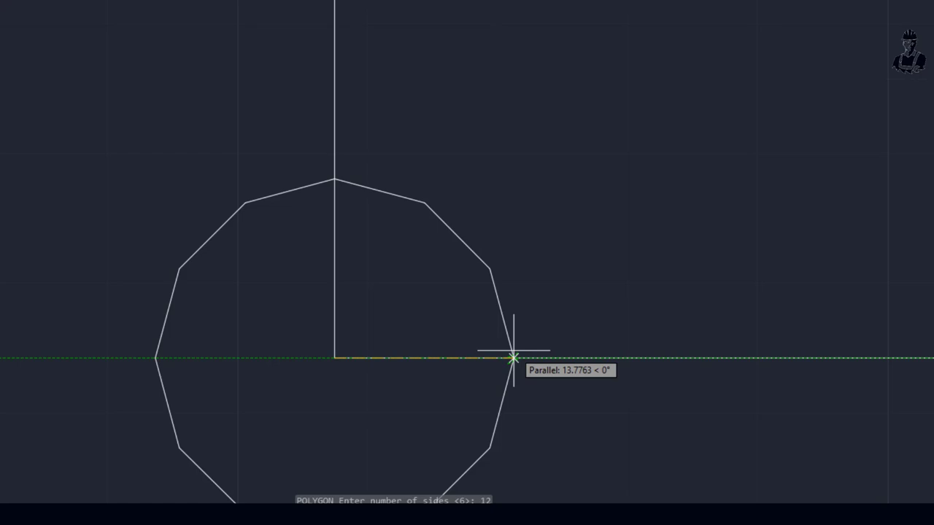
text(15)
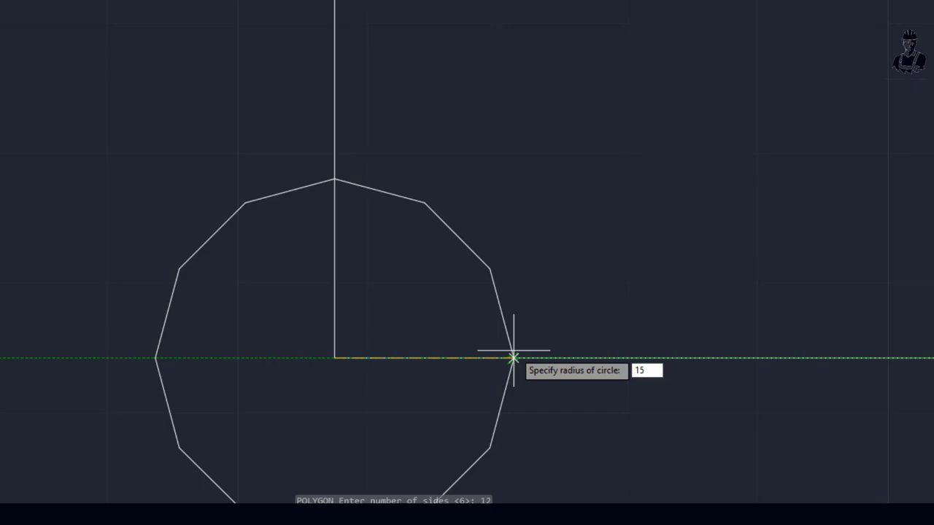
key(Return)
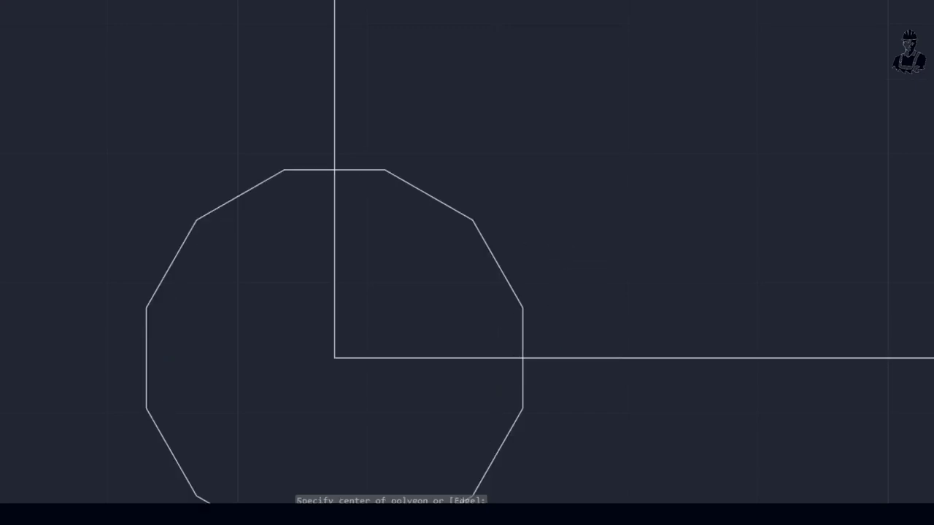
scroll(571, 223, down, 2)
scroll(387, 422, up, 2)
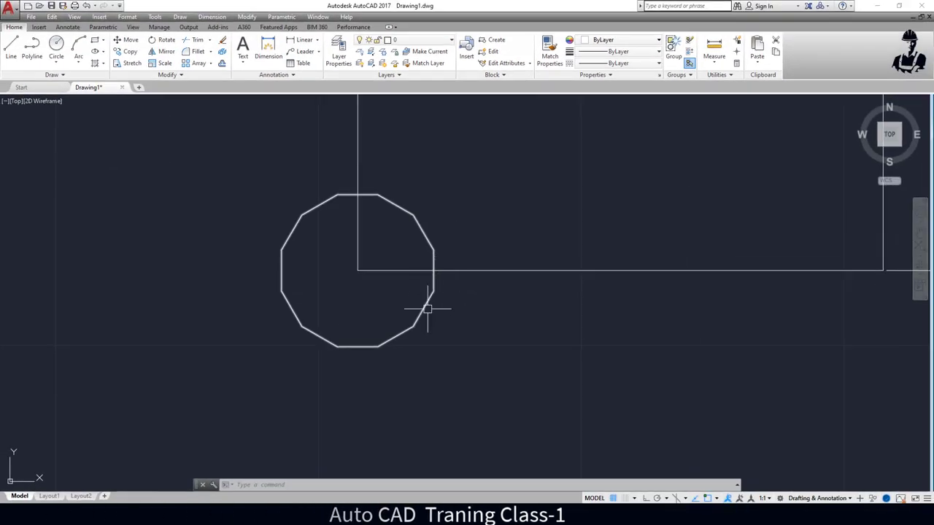
- Zoom out to view the whole drawing with all dimensioned shapes and polygons
scroll(429, 312, down, 4)
scroll(422, 312, down, 3)
scroll(438, 318, down, 2)
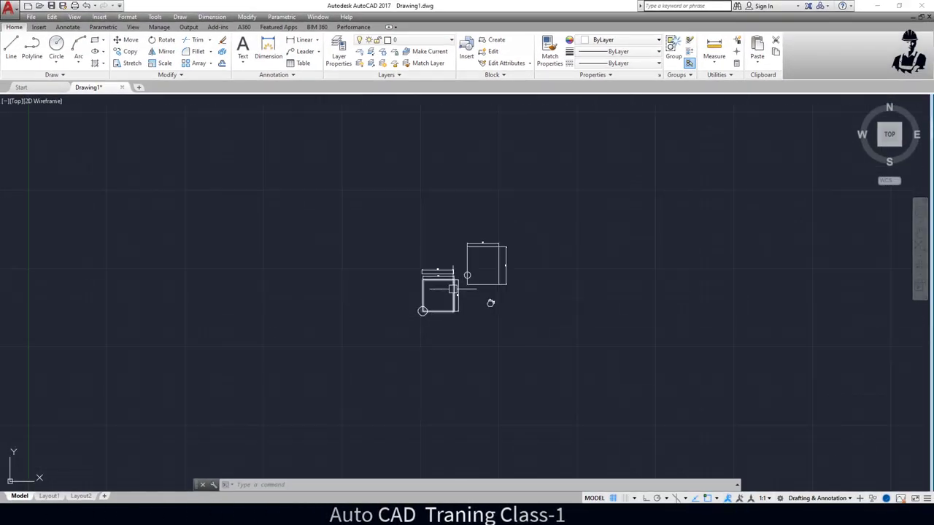
scroll(453, 289, up, 6)
scroll(453, 290, down, 3)
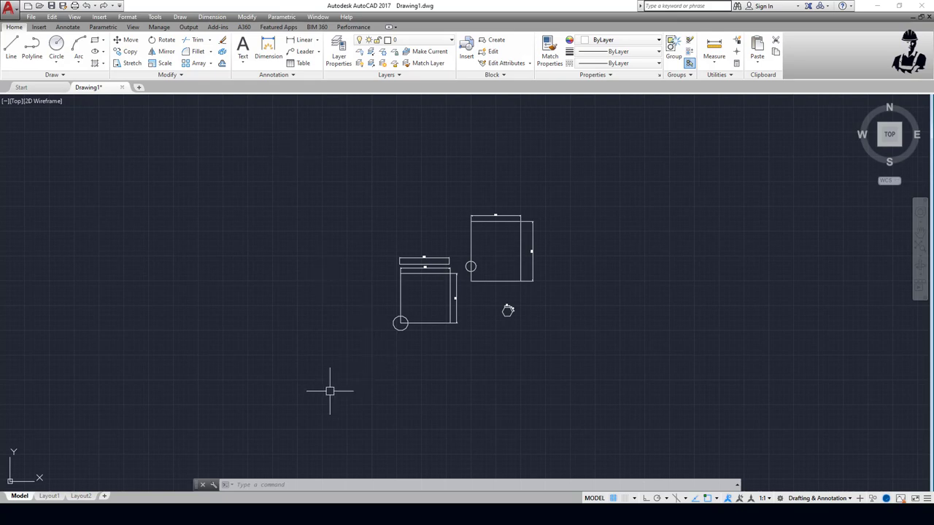
key(alt+Tab)
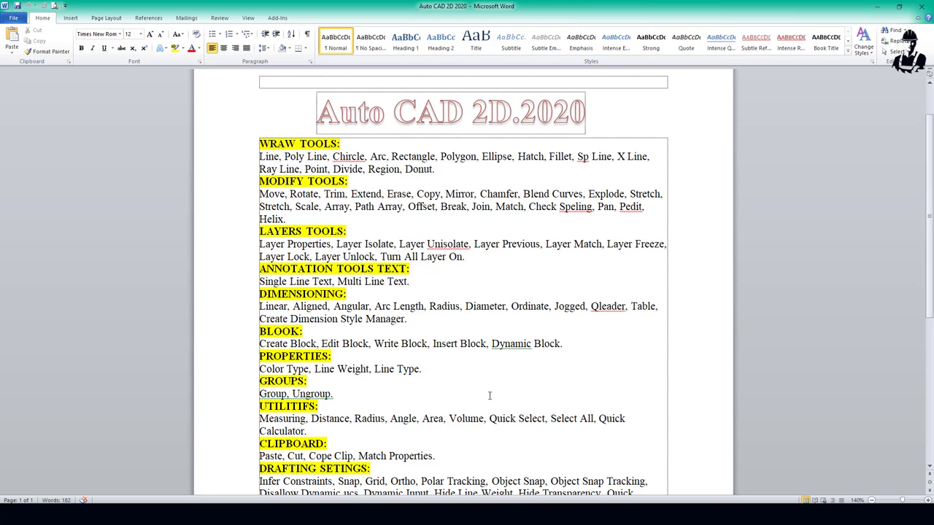
scroll(488, 308, down, 1)
scroll(488, 308, down, 2)
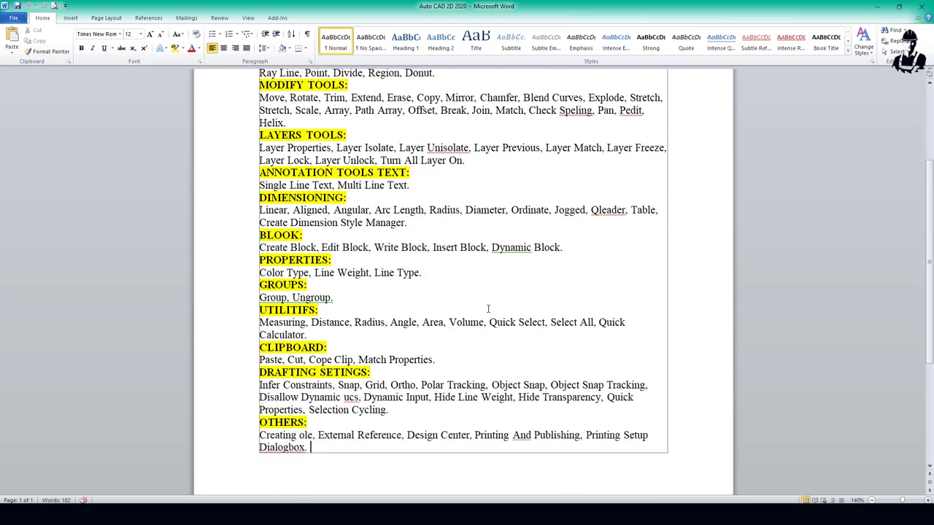
scroll(486, 281, up, 2)
scroll(485, 281, up, 1)
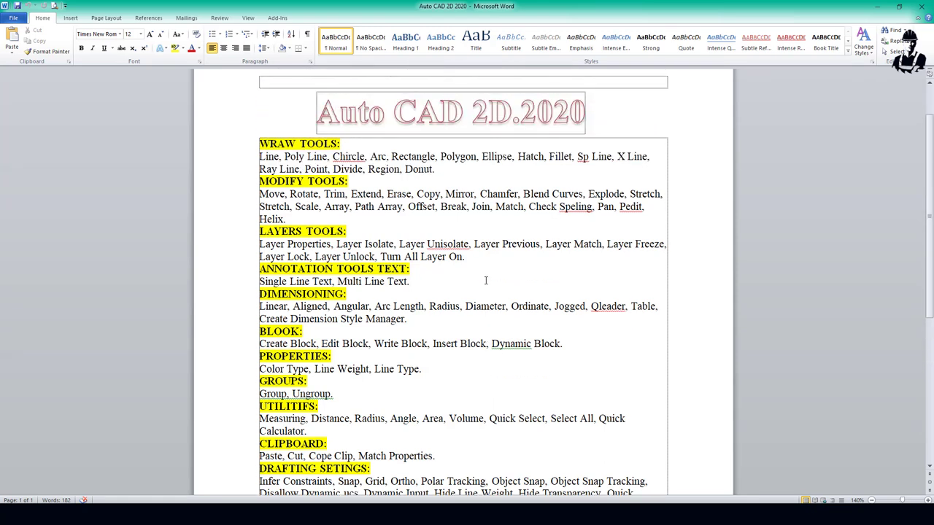
scroll(485, 280, down, 1)
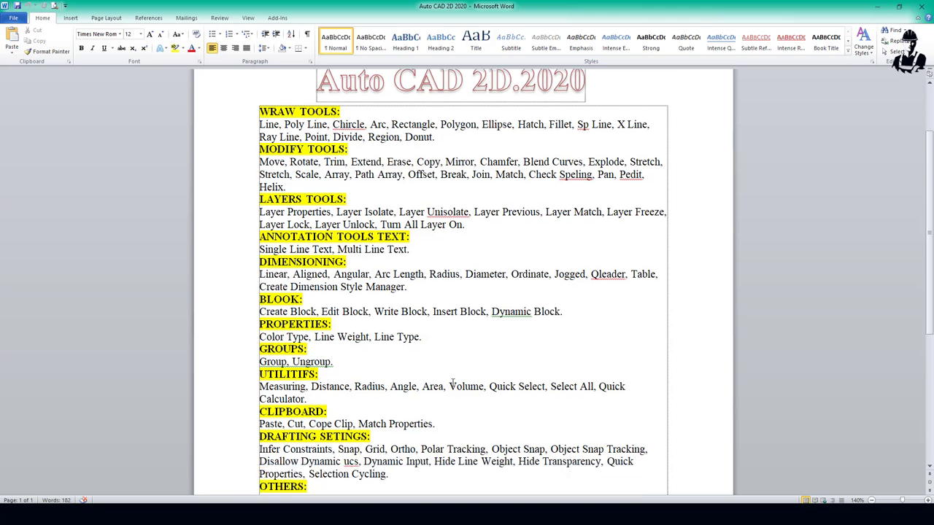